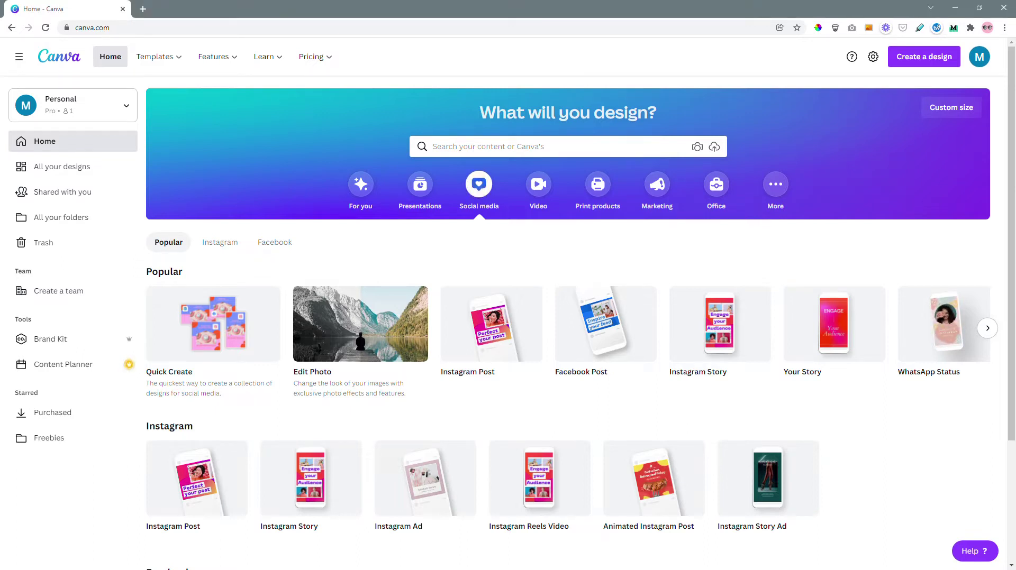
Start a Quick Create social media collection and choose the Instagram Post, Your Story, Facebook Post and Pinterest Pin formats.
mouse_move(213, 324)
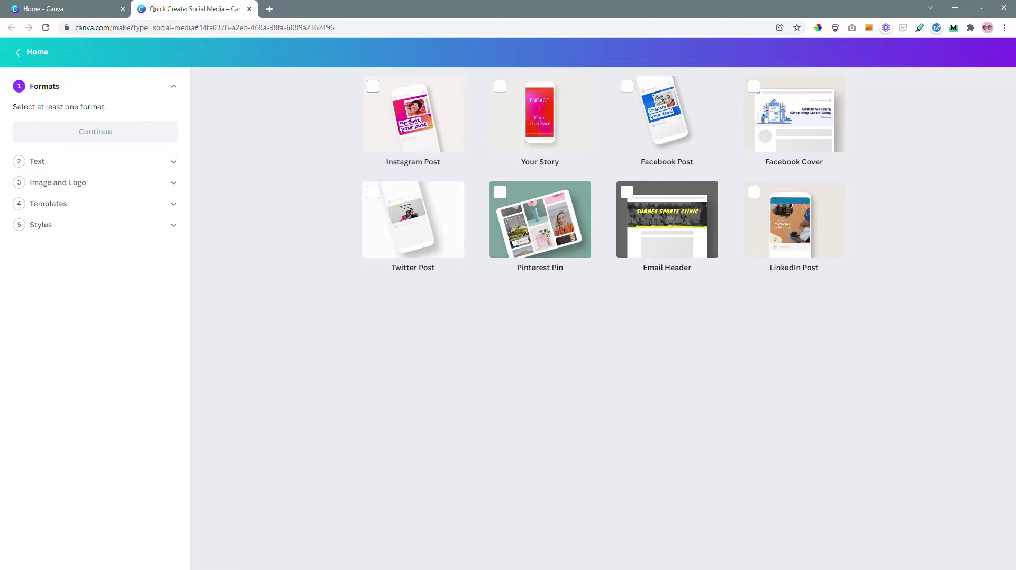
left_click(373, 85)
left_click(500, 192)
left_click(500, 85)
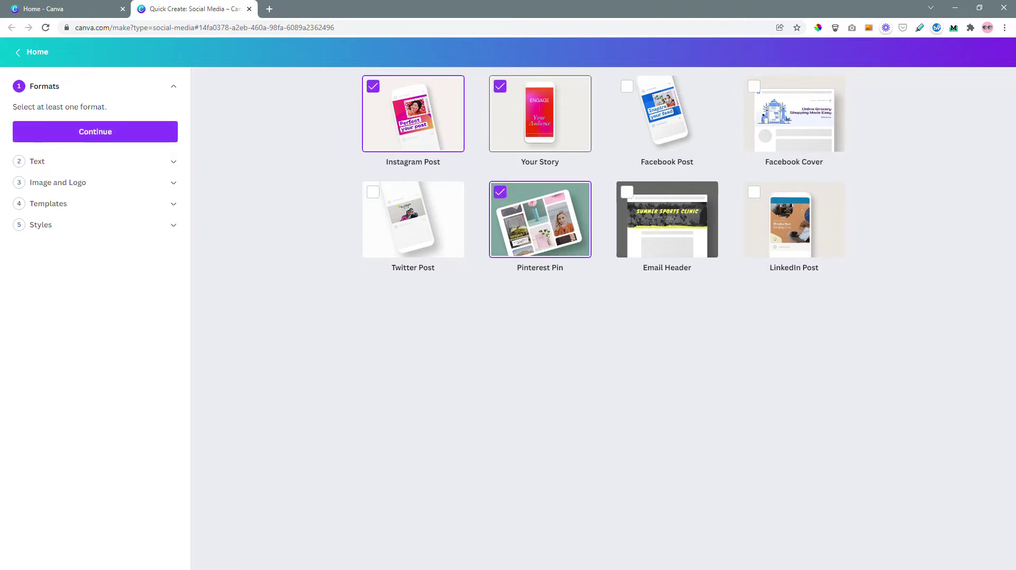
left_click(626, 85)
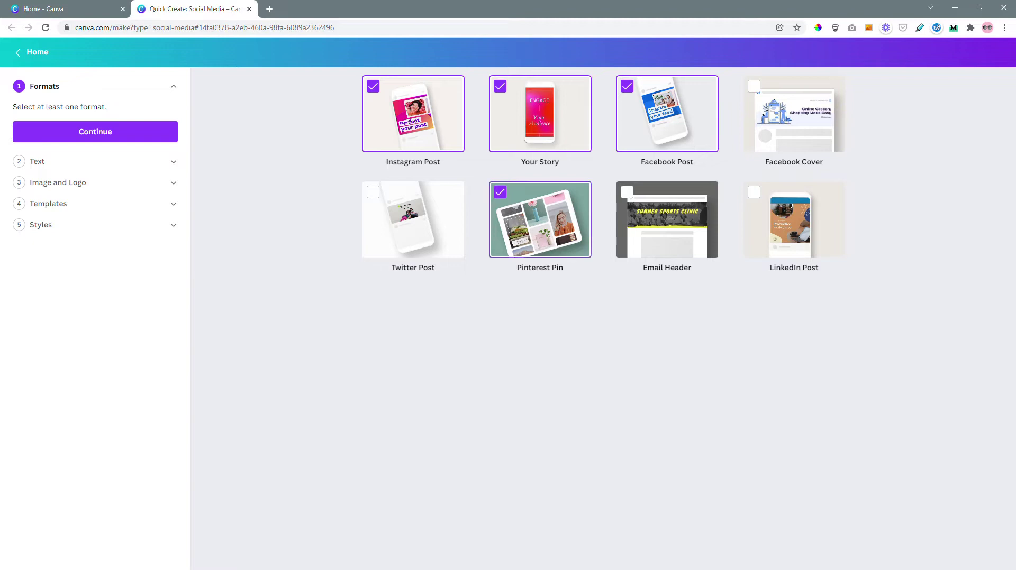
left_click(78, 132)
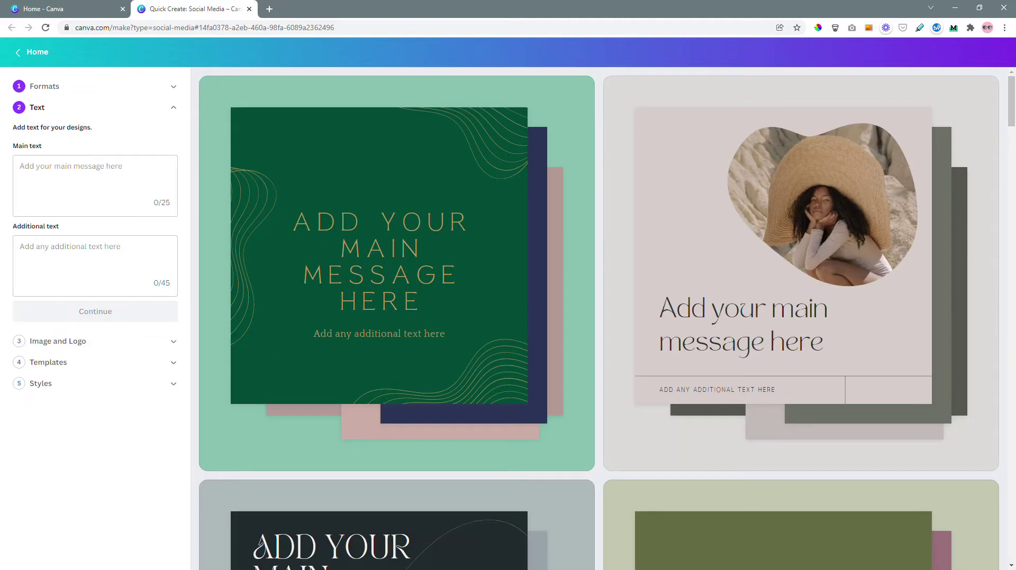
Look through the preview designs offered for the chosen formats.
scroll(607, 318, "down", 10)
scroll(599, 318, "down", 15)
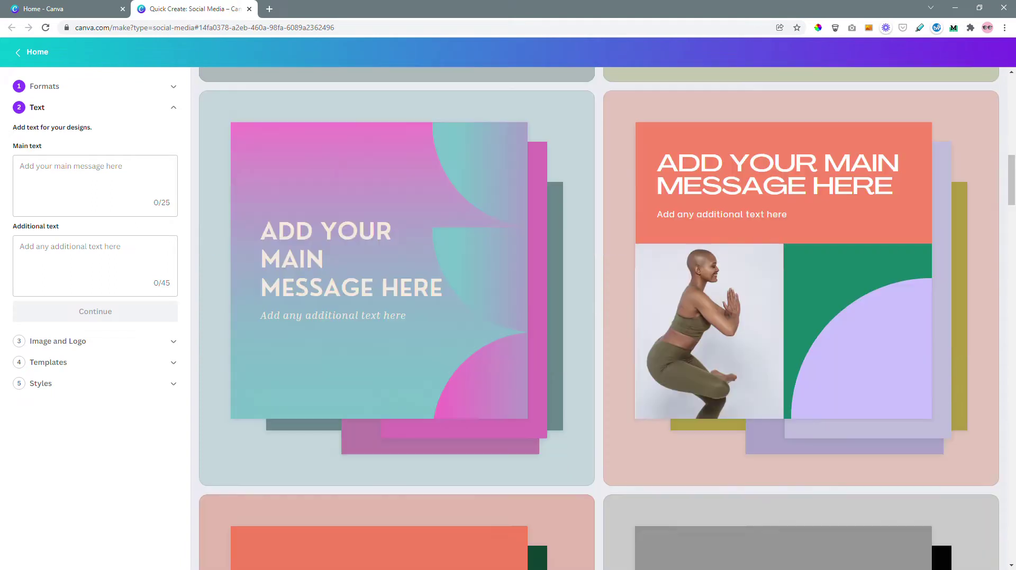
scroll(599, 318, "down", 15)
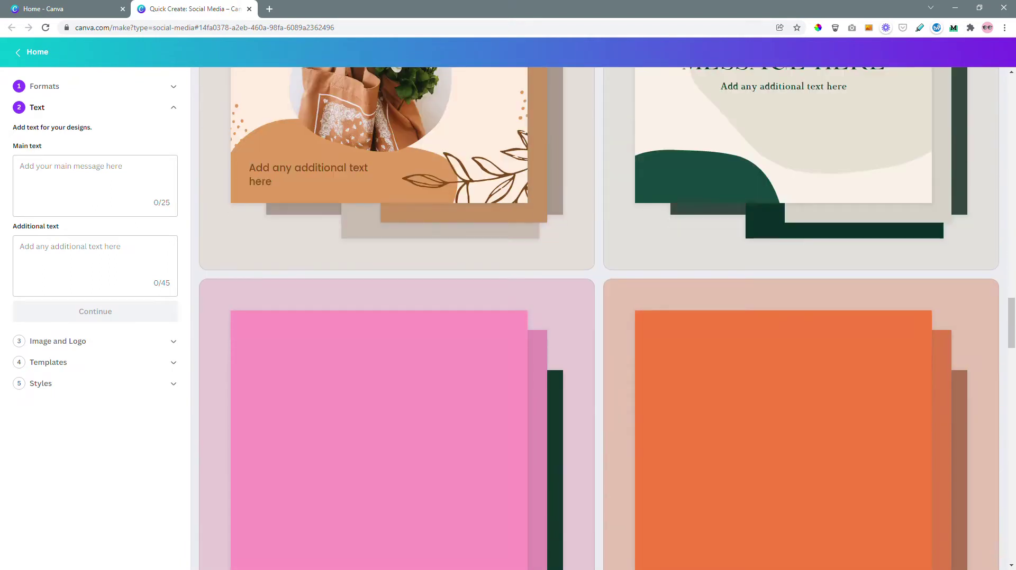
scroll(599, 318, "down", 4)
scroll(599, 318, "down", 3)
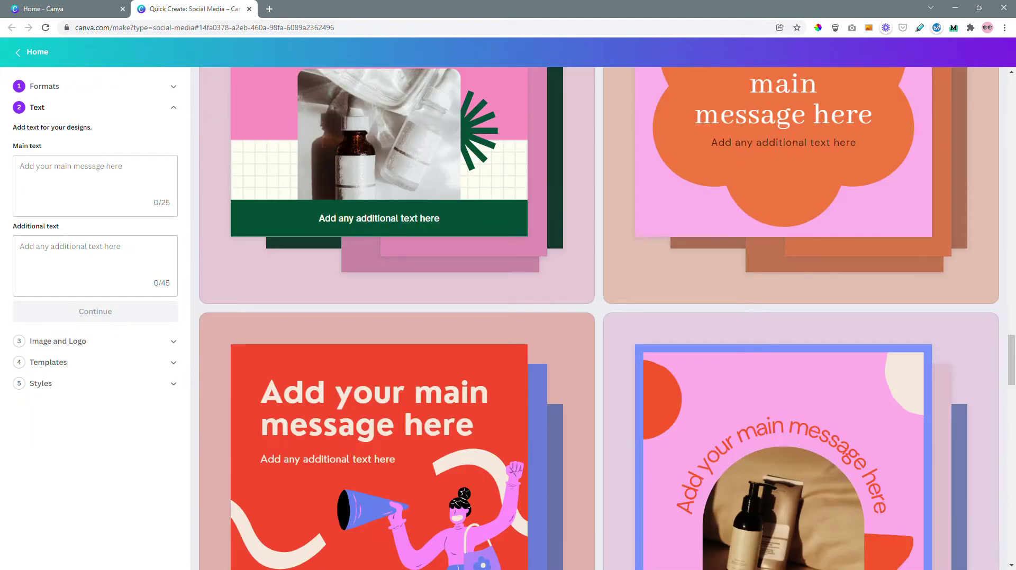
scroll(599, 318, "down", 9)
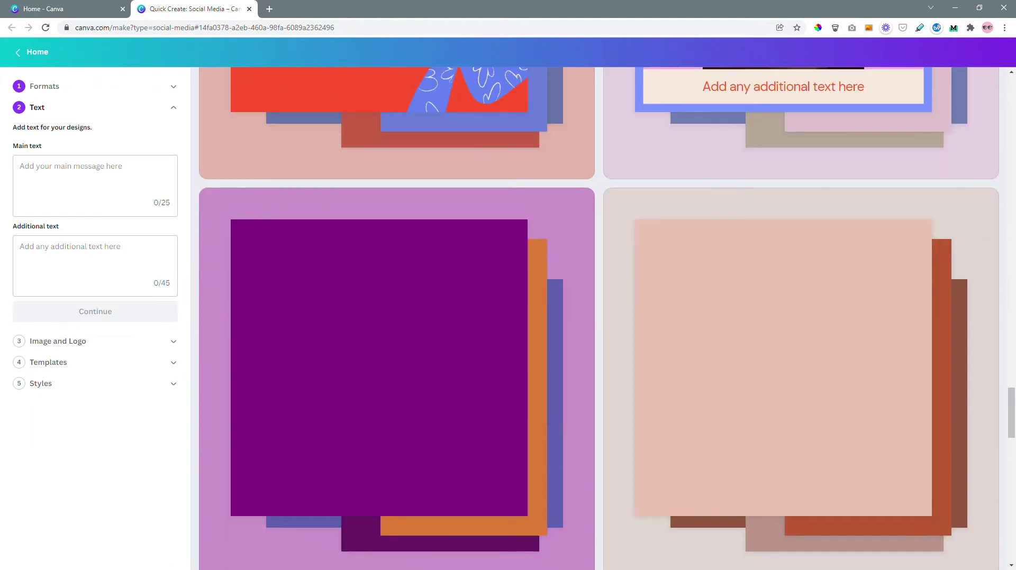
scroll(599, 317, "down", 10)
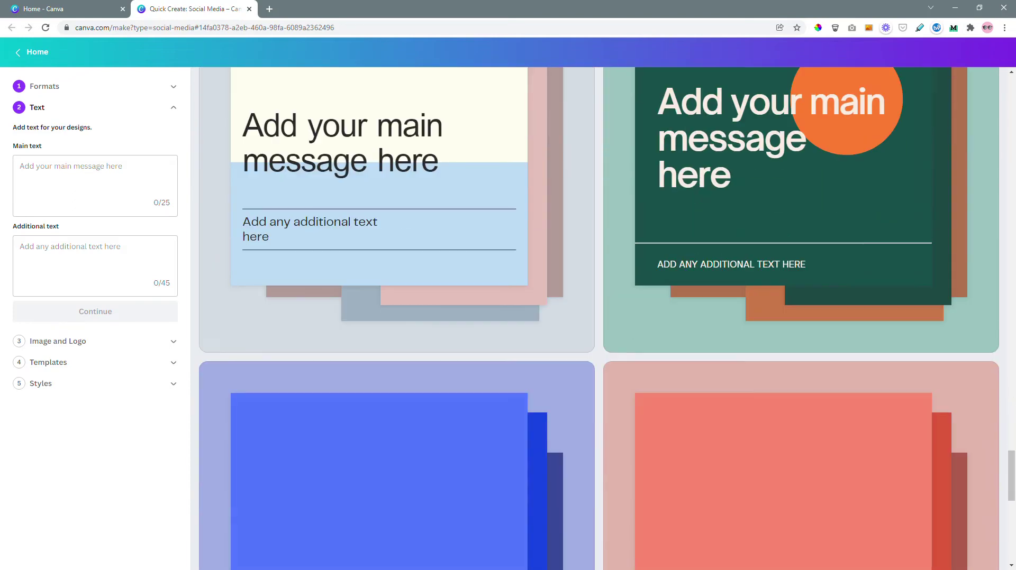
scroll(599, 318, "down", 10)
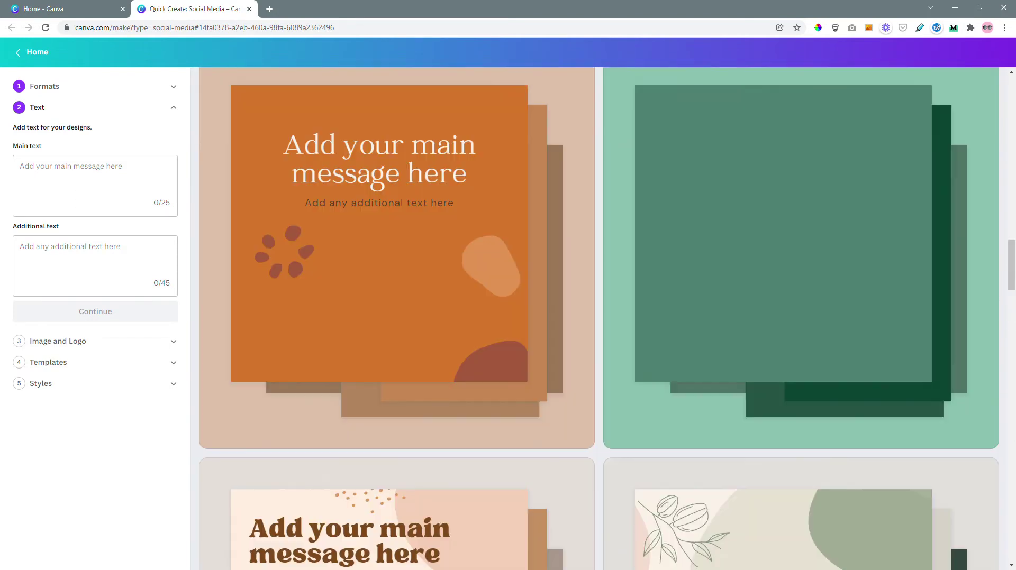
scroll(599, 318, "up", 19)
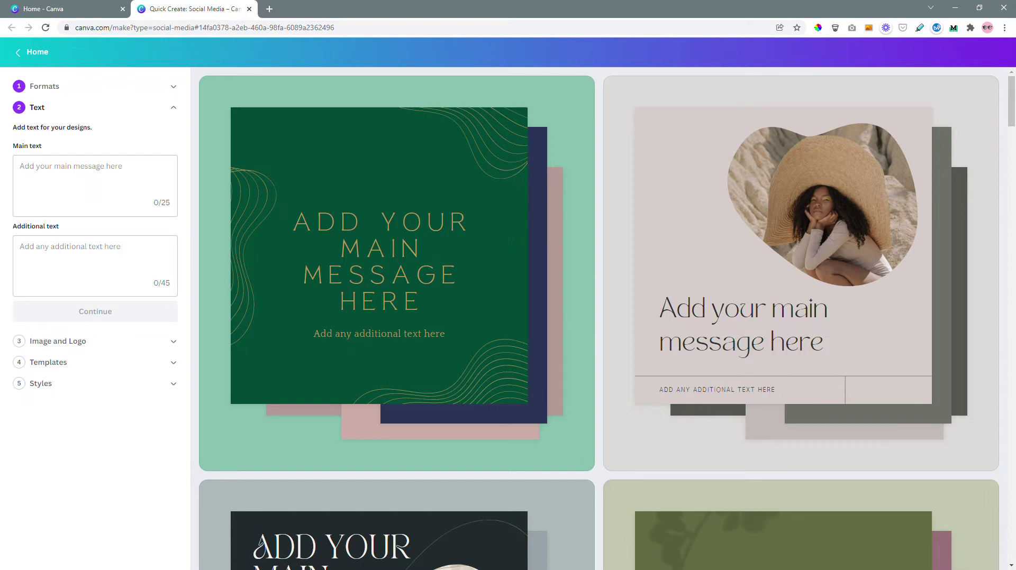
Enter "A Guide to Sponsored Blog Posts" as the main text of the designs and check it in the previews.
left_click(55, 163)
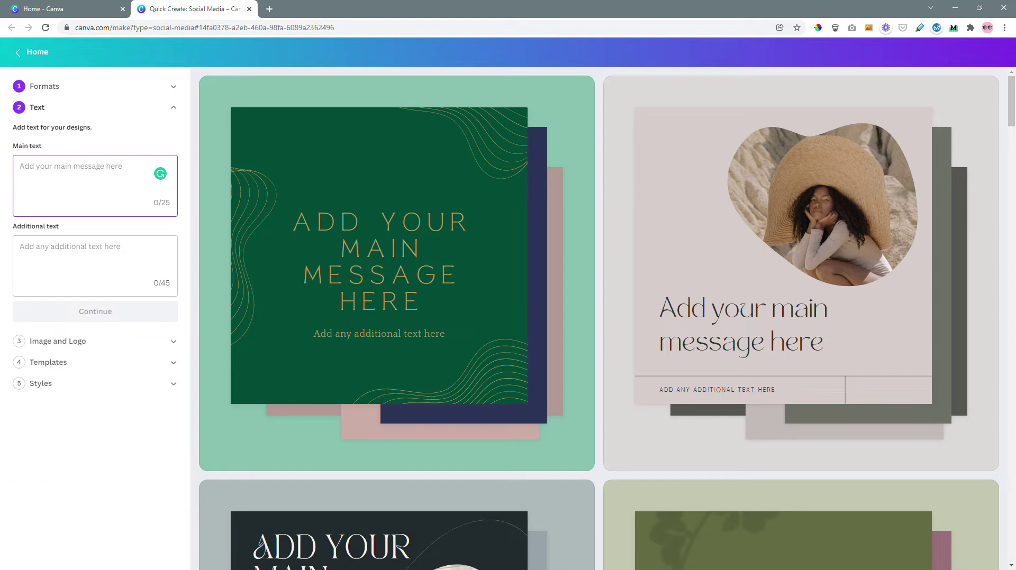
type("A Guide t")
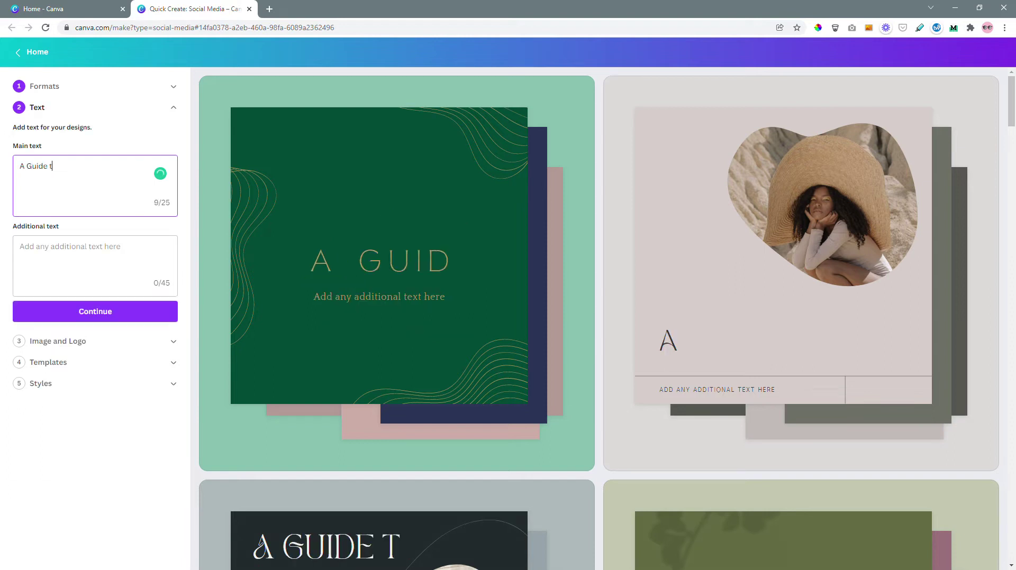
type("o Sponsored B")
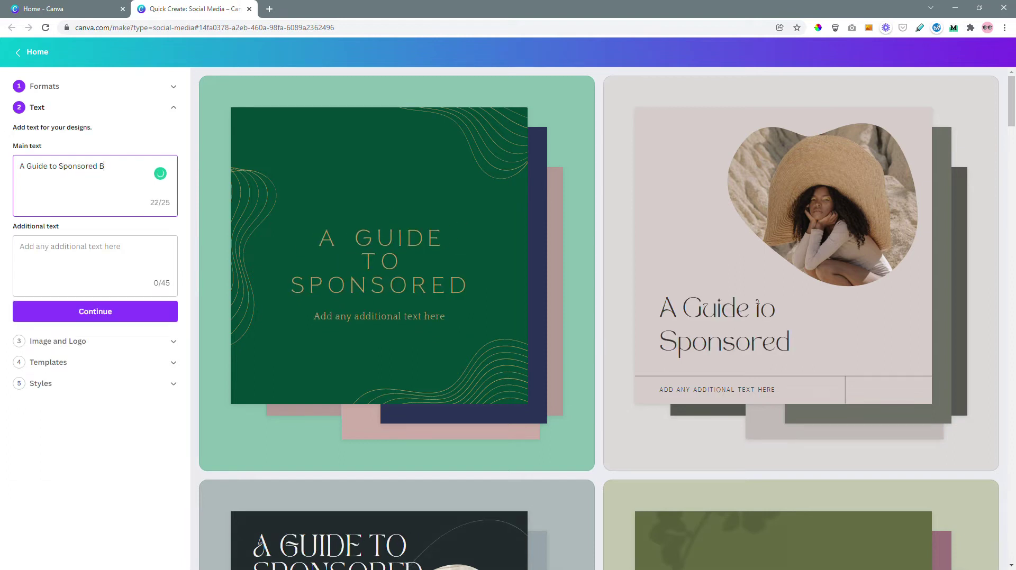
type("log Posts")
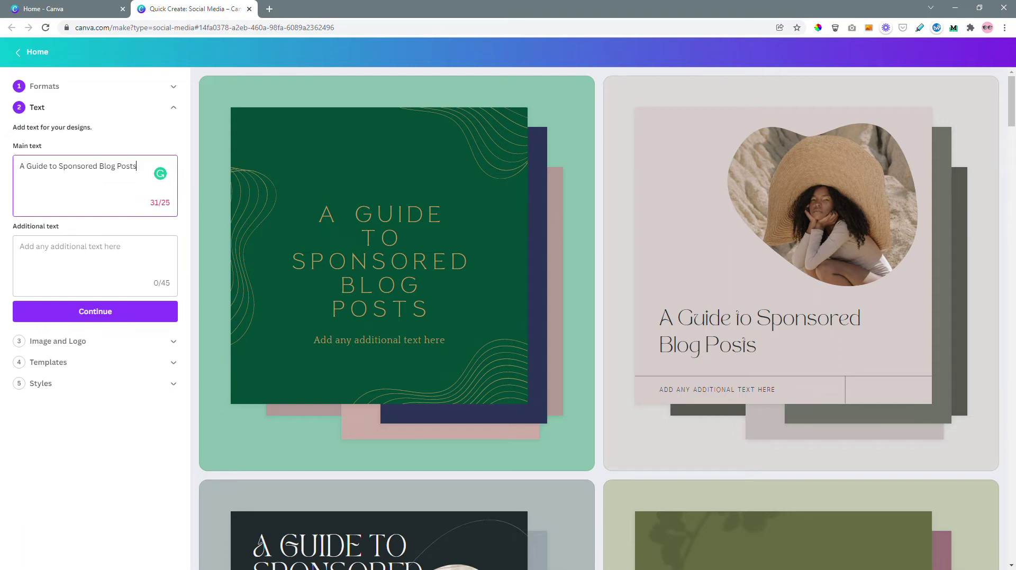
scroll(599, 318, "down", 2)
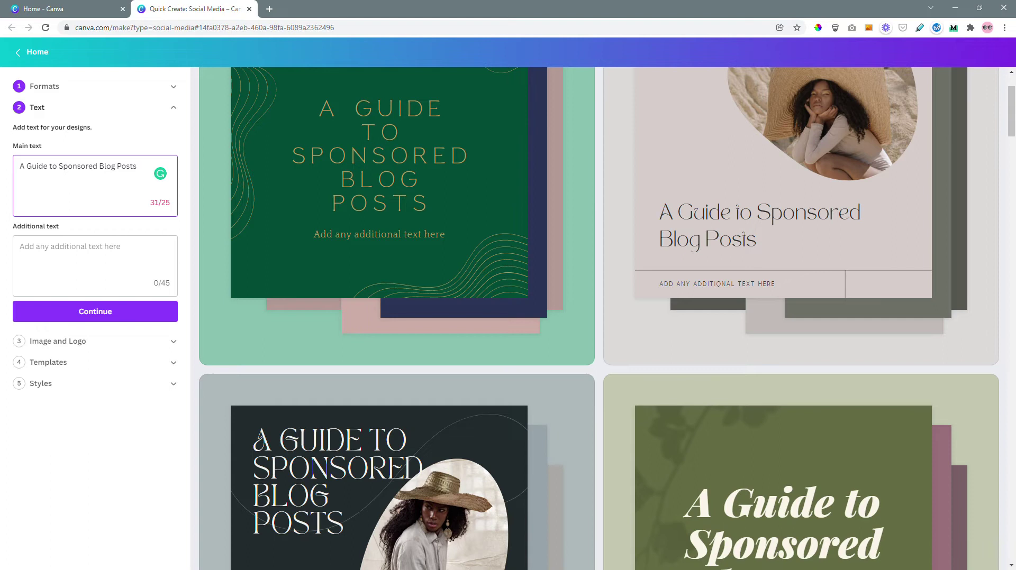
scroll(599, 318, "up", 2)
scroll(599, 318, "down", 1)
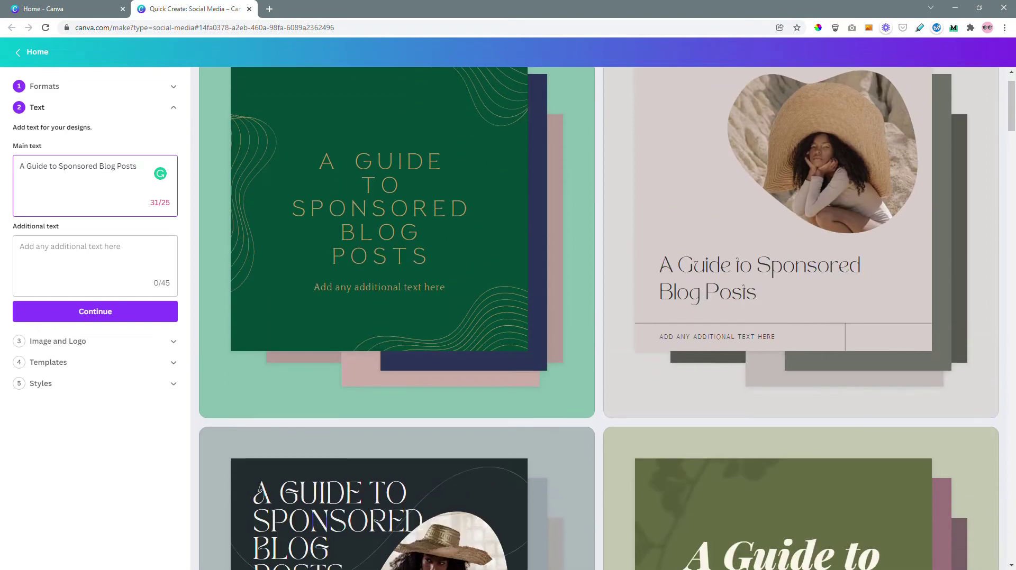
left_click(796, 278)
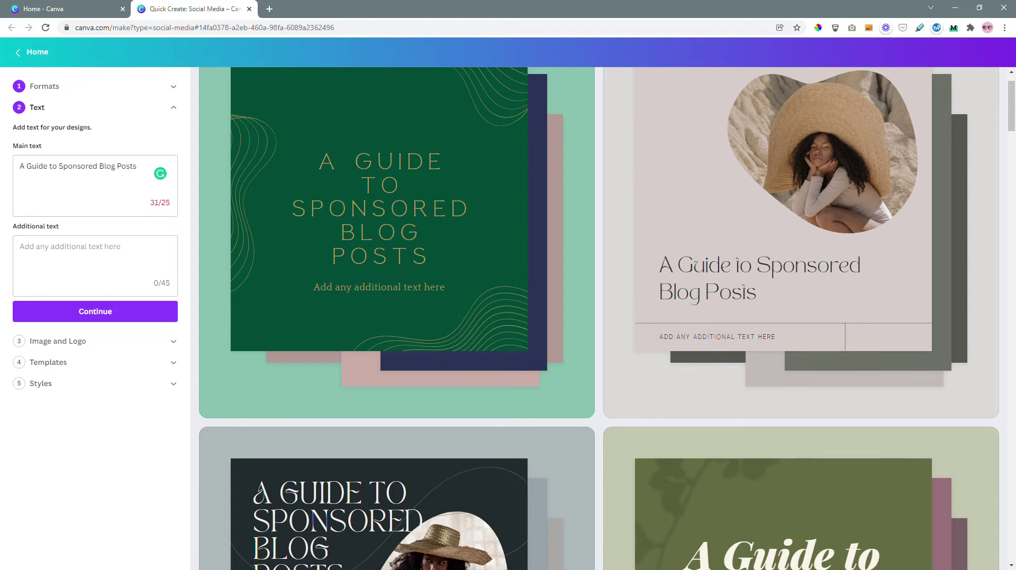
Enter "A step by step guide to working with your dream brands." as the additional text and accept the suggested hyphenation "step-by-step".
left_click(113, 252)
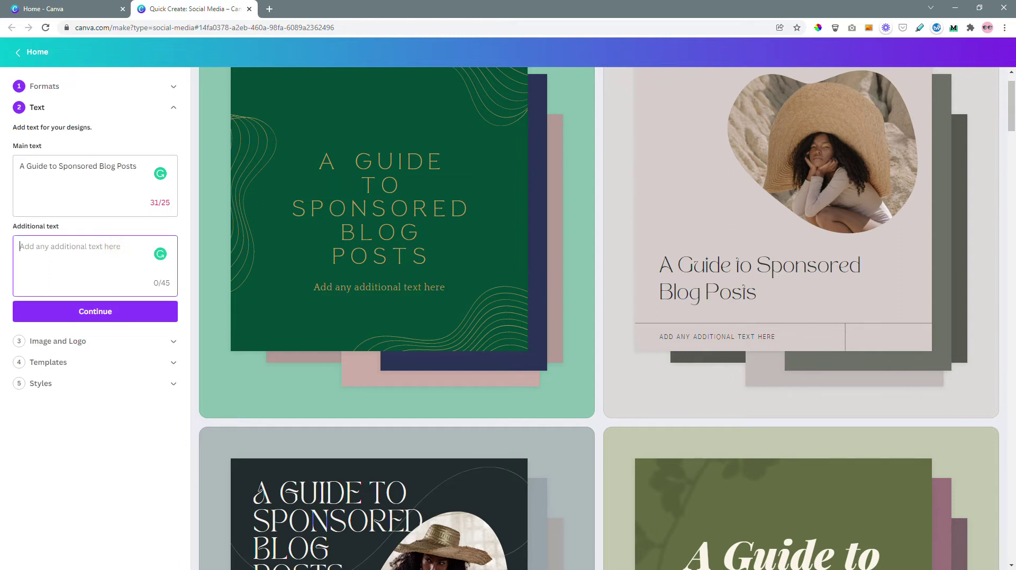
type("A step by st")
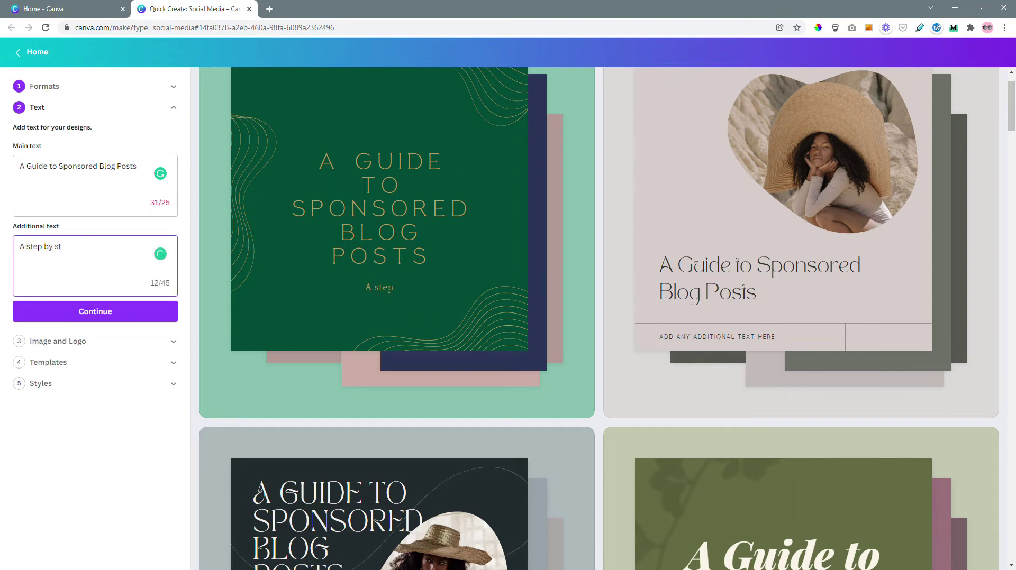
type("eo guide to")
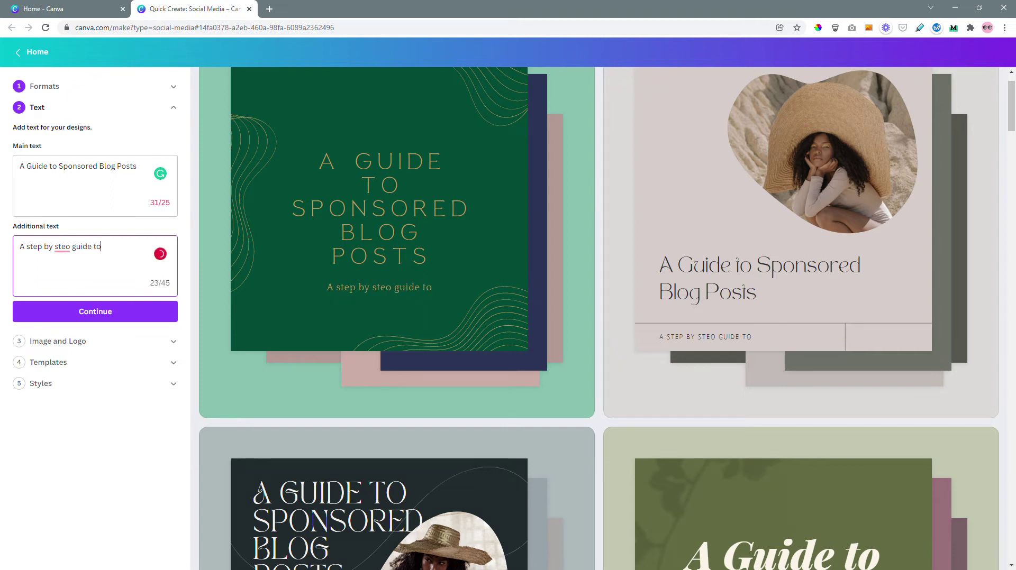
type(" working with ")
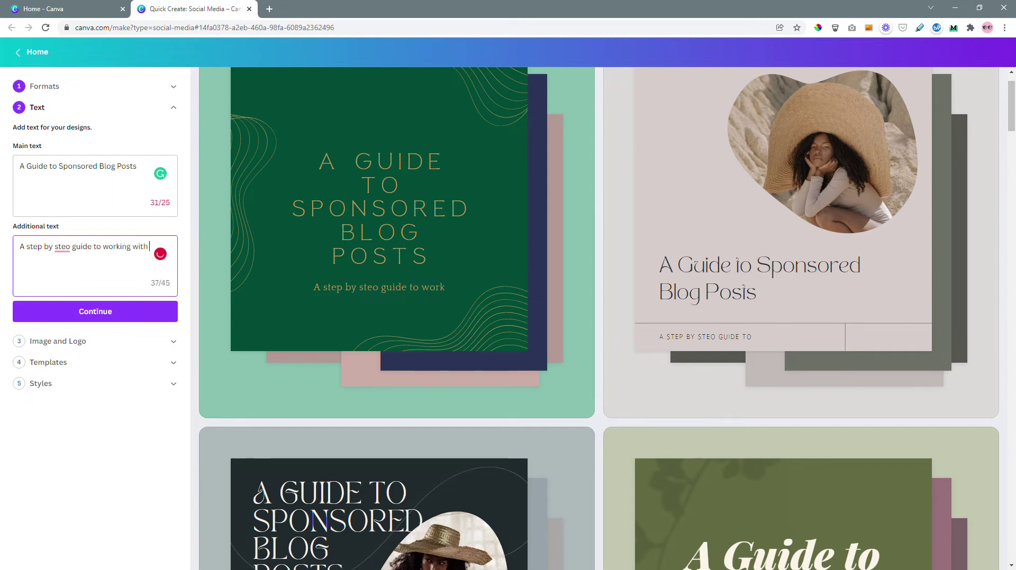
type("your dream b")
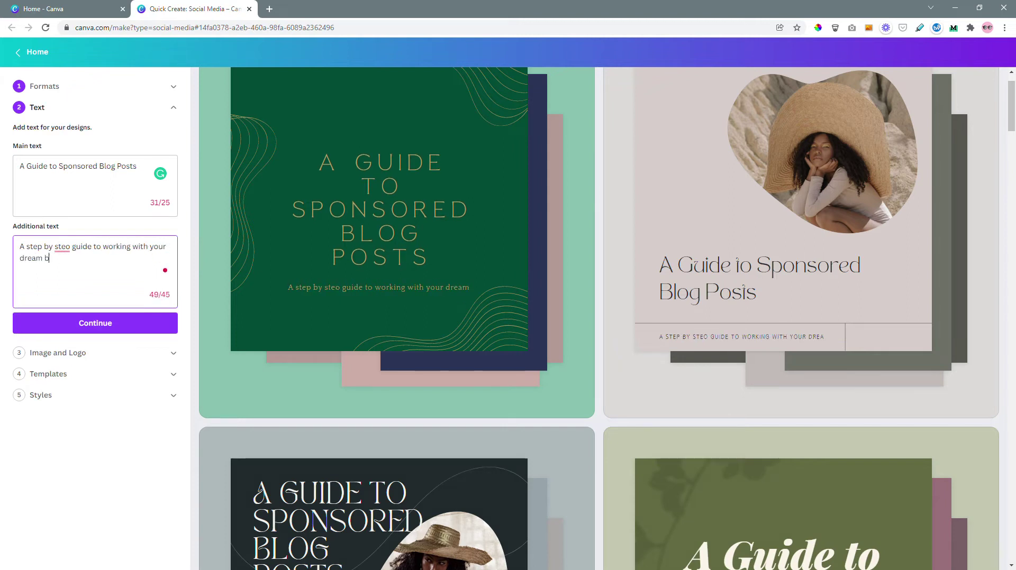
type("rands.")
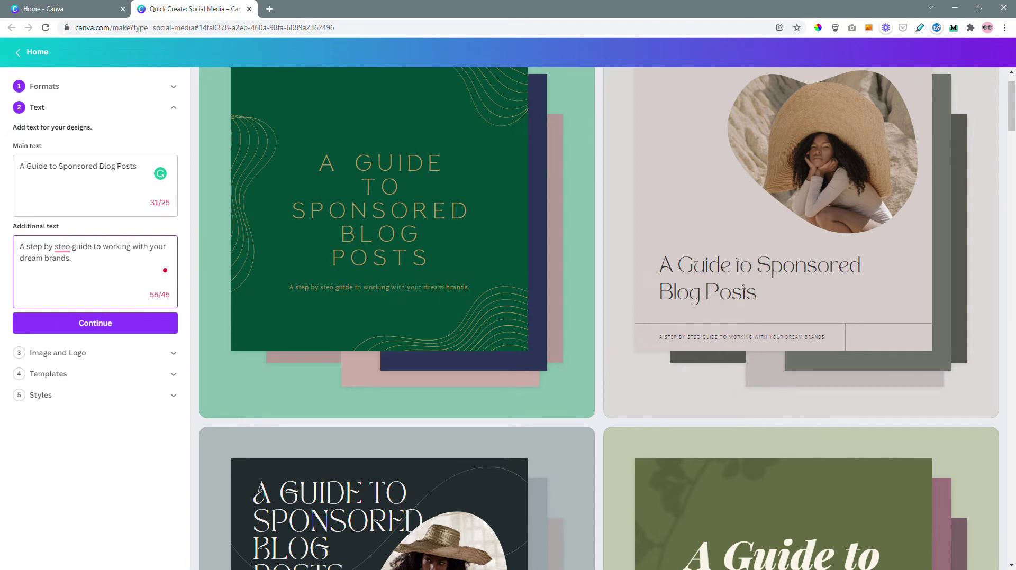
left_click(70, 243)
key("BackSpace")
type("p")
left_click(100, 261)
scroll(599, 319, "down", 1)
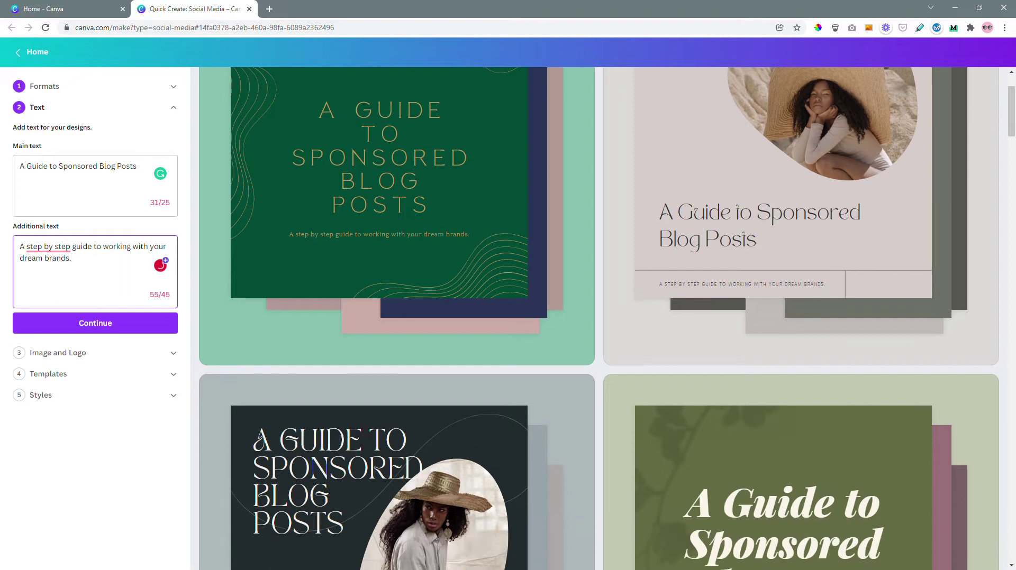
mouse_move(48, 247)
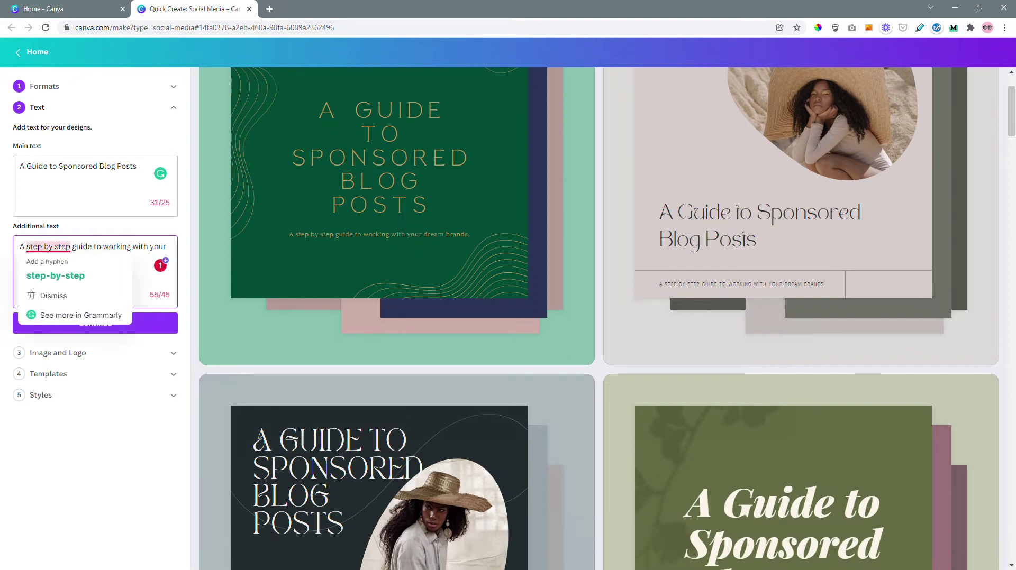
left_click(56, 274)
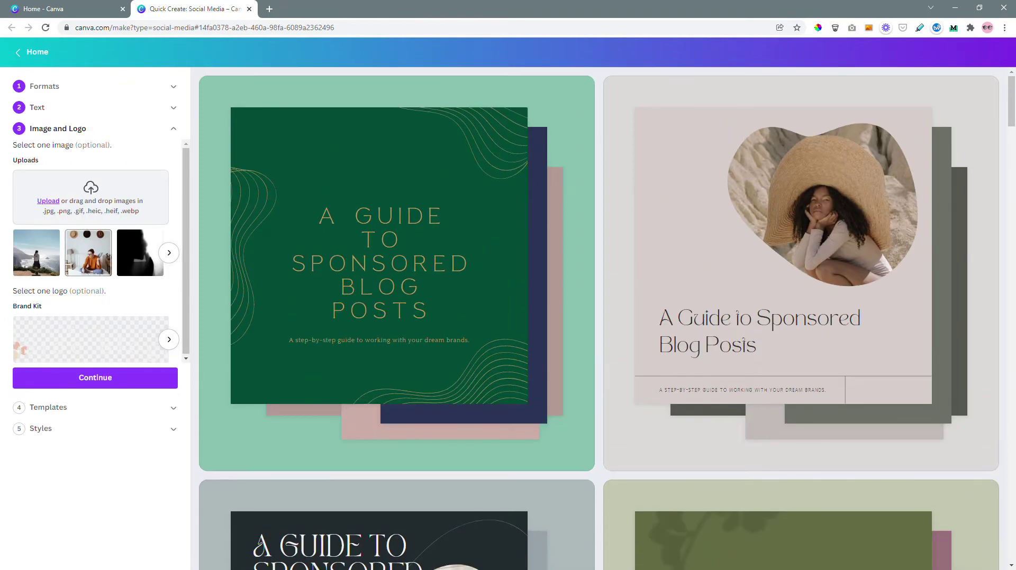
Choose the uploaded photo of the person in an orange sweater reading a book as the image for the designs.
scroll(599, 319, "down", 3)
scroll(598, 319, "up", 3)
left_click(140, 253)
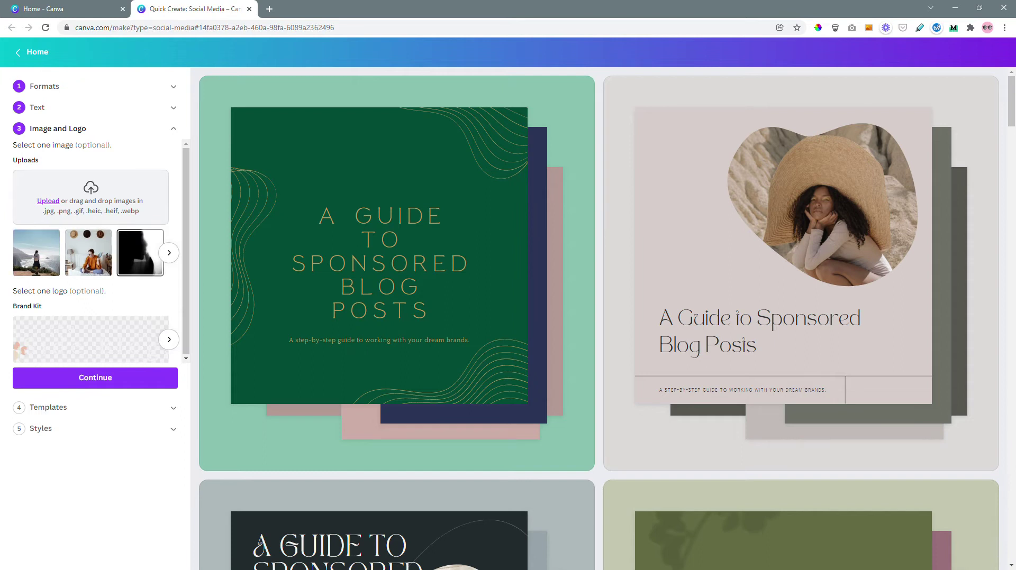
left_click(88, 252)
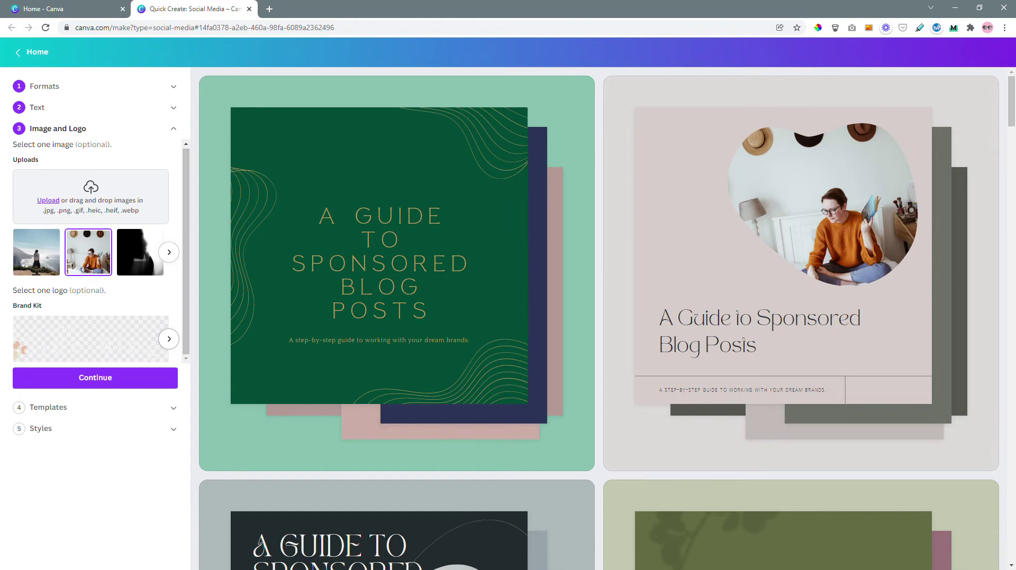
Try the Side Blogger wordmark logo, switch to the dark grey STB monogram on a transparent background, and continue to the templates.
left_click(169, 339)
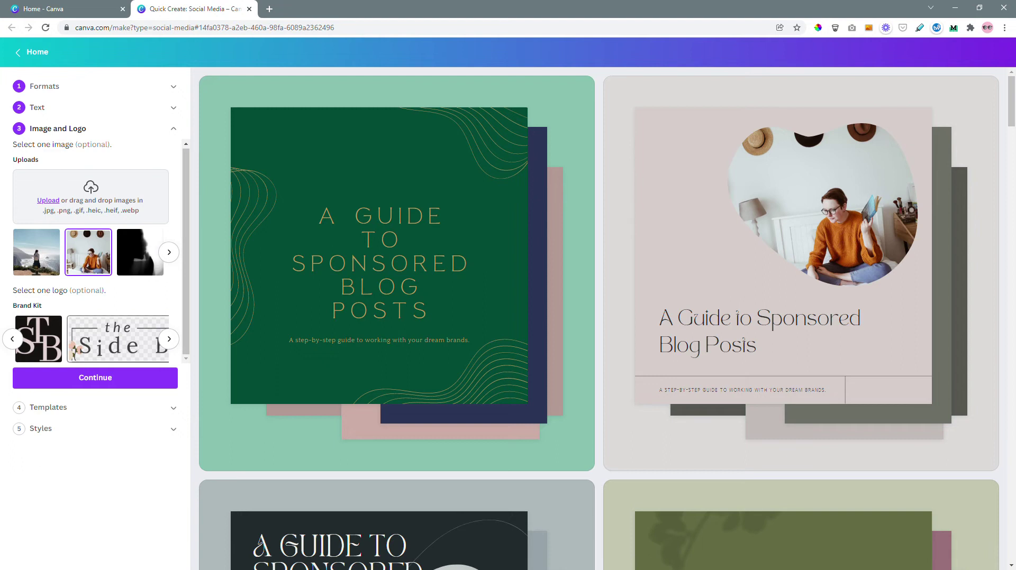
left_click(115, 344)
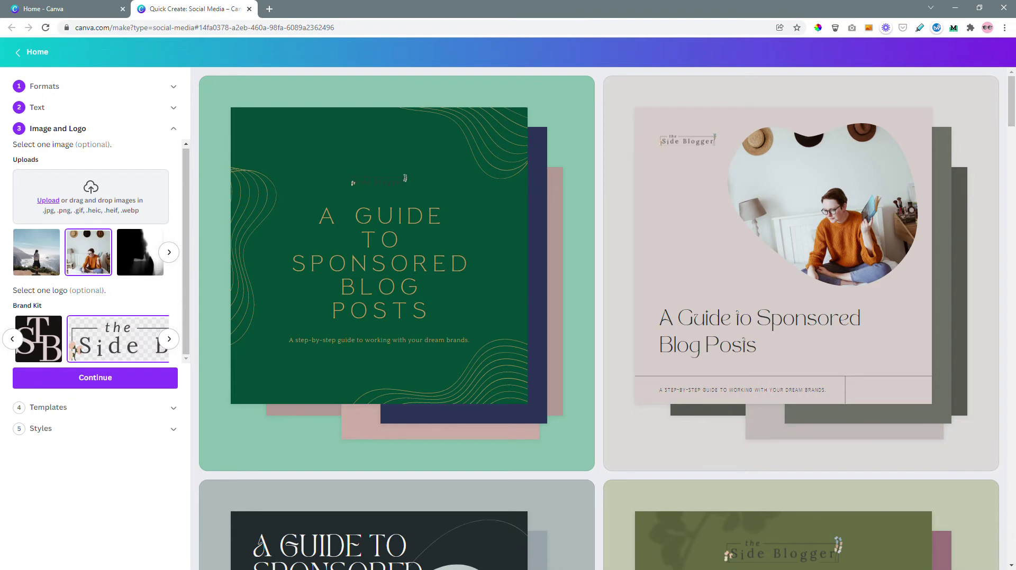
left_click(12, 339)
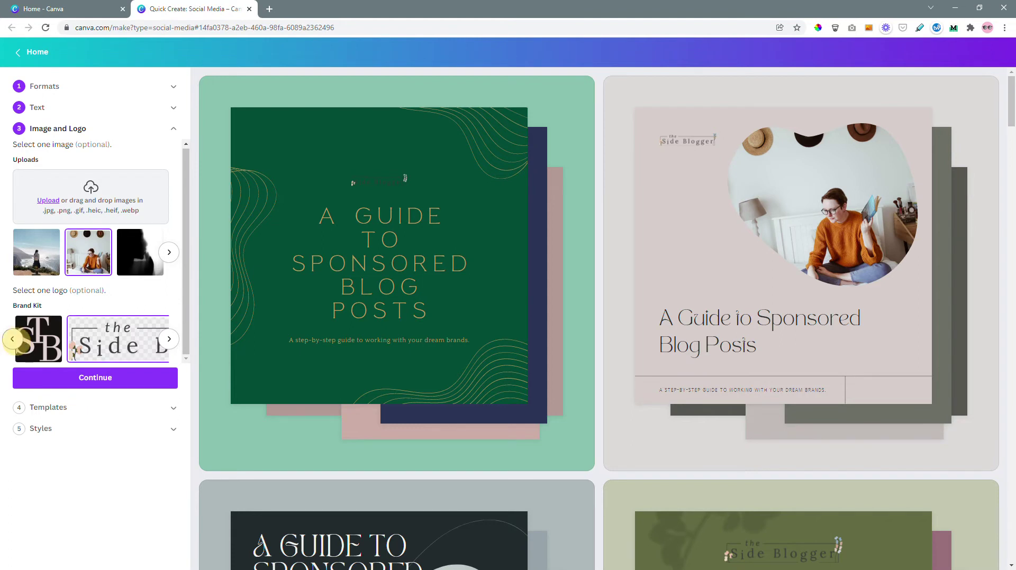
left_click(143, 342)
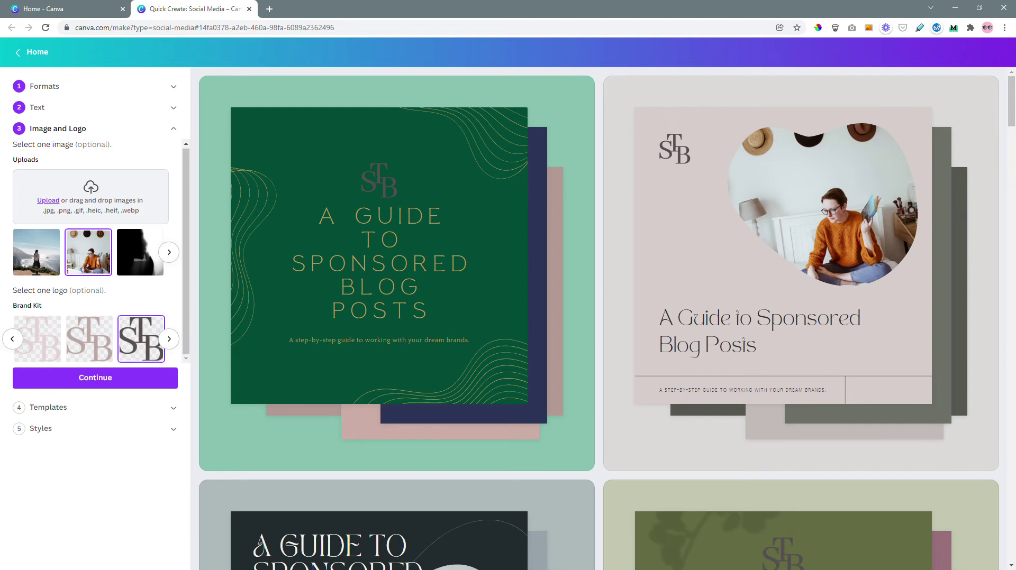
left_click(95, 378)
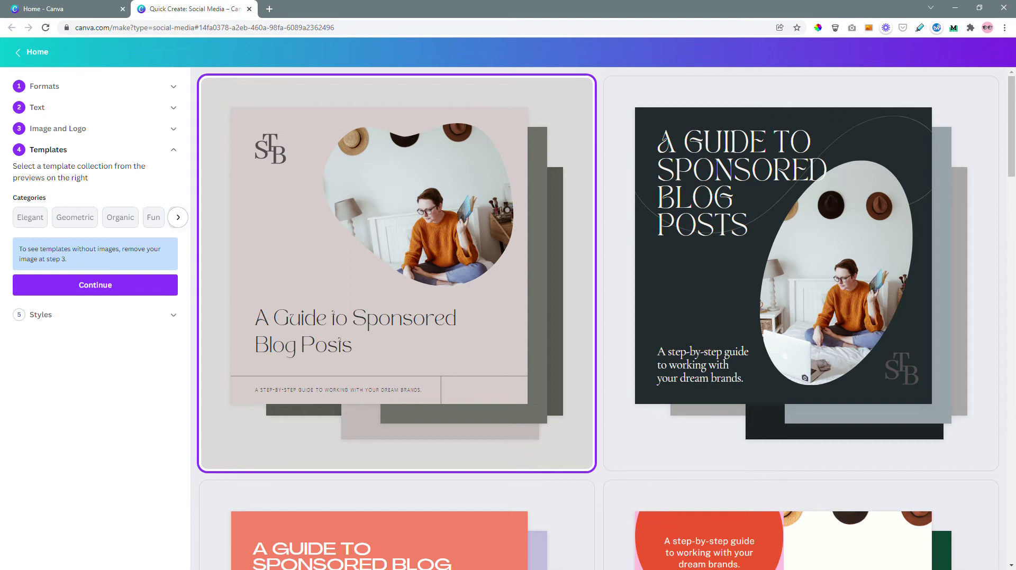
Browse the template collections, keep the muted pink and olive one with the organic-shaped photo, and continue to the styles.
scroll(607, 318, "down", 1)
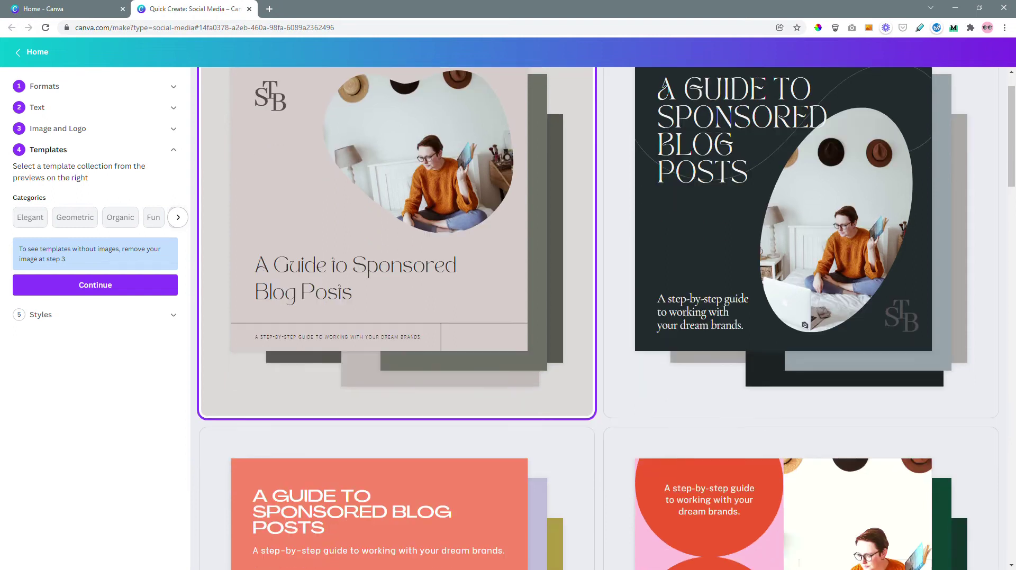
scroll(606, 318, "up", 1)
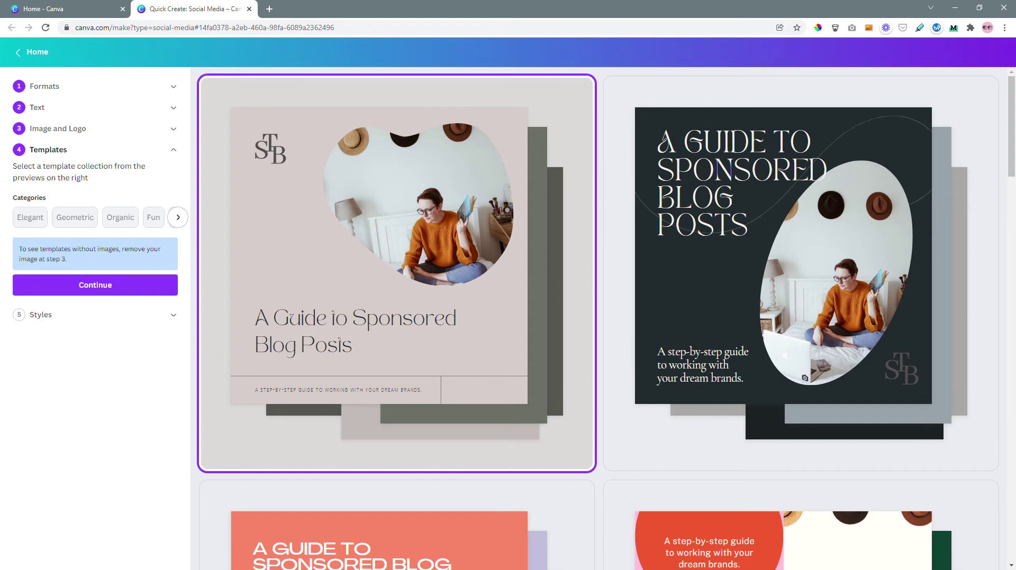
left_click(124, 285)
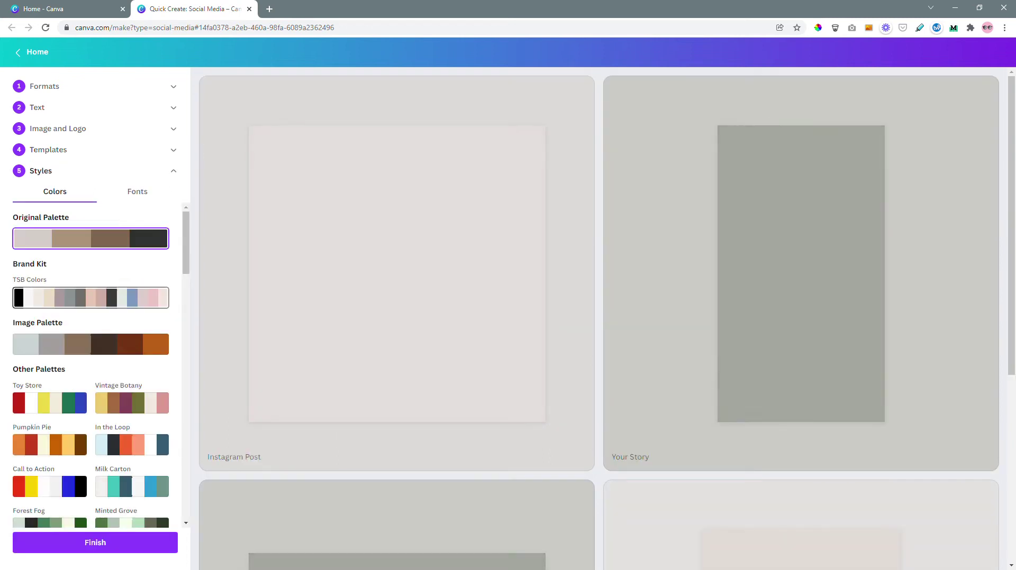
Examine the Instagram, Story, Facebook and Pinterest previews in the original palette and look through the available color palettes.
scroll(598, 318, "down", 6)
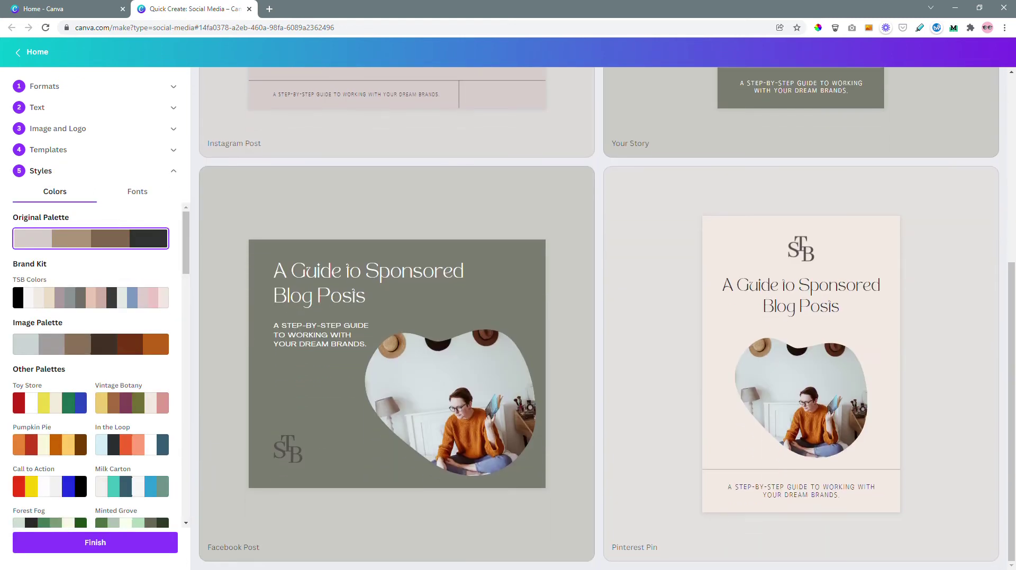
scroll(598, 317, "up", 2)
scroll(598, 317, "up", 4)
scroll(598, 318, "down", 6)
scroll(598, 317, "up", 2)
scroll(606, 317, "up", 4)
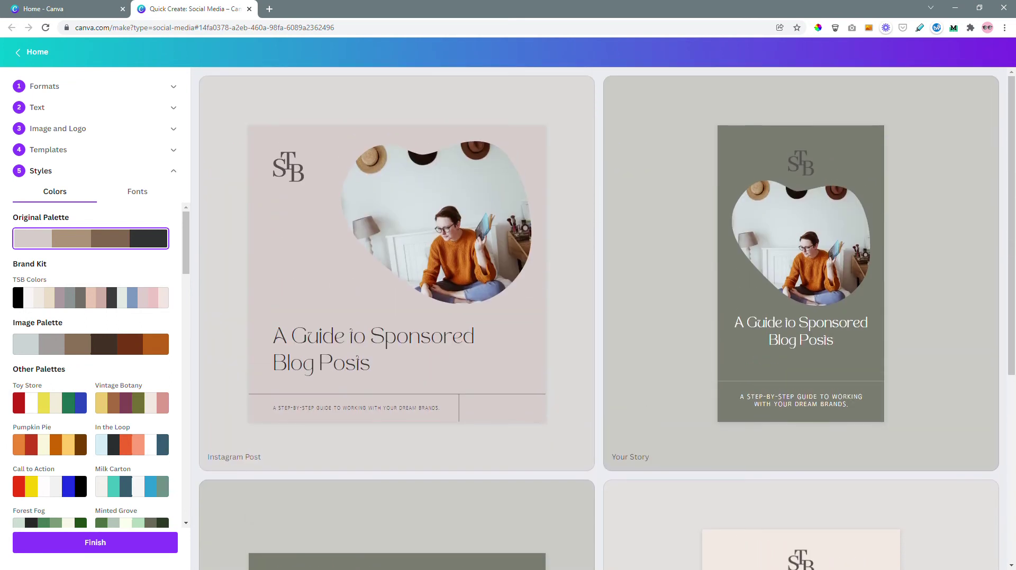
scroll(606, 318, "down", 1)
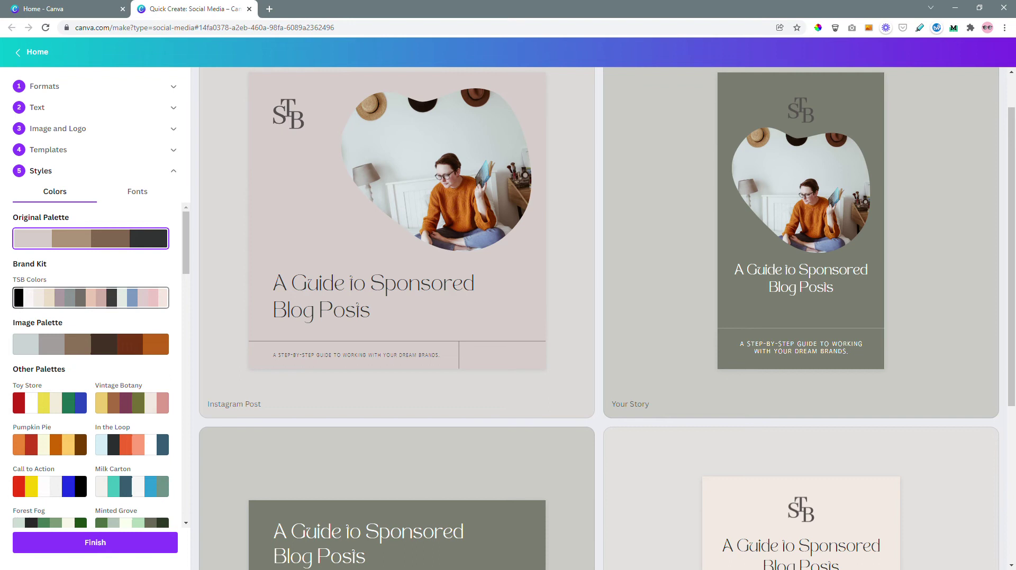
scroll(89, 365, "down", 5)
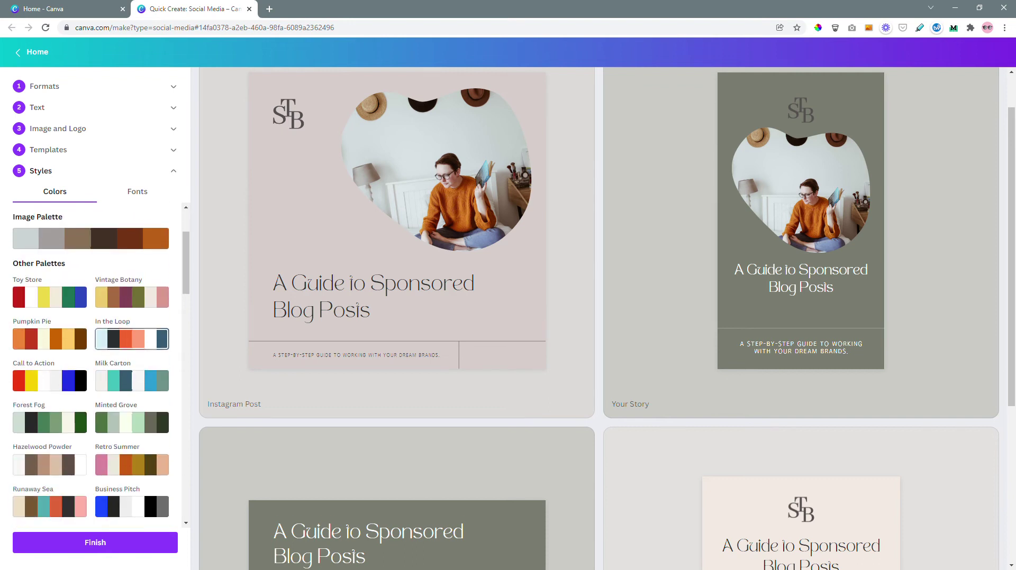
scroll(90, 365, "down", 3)
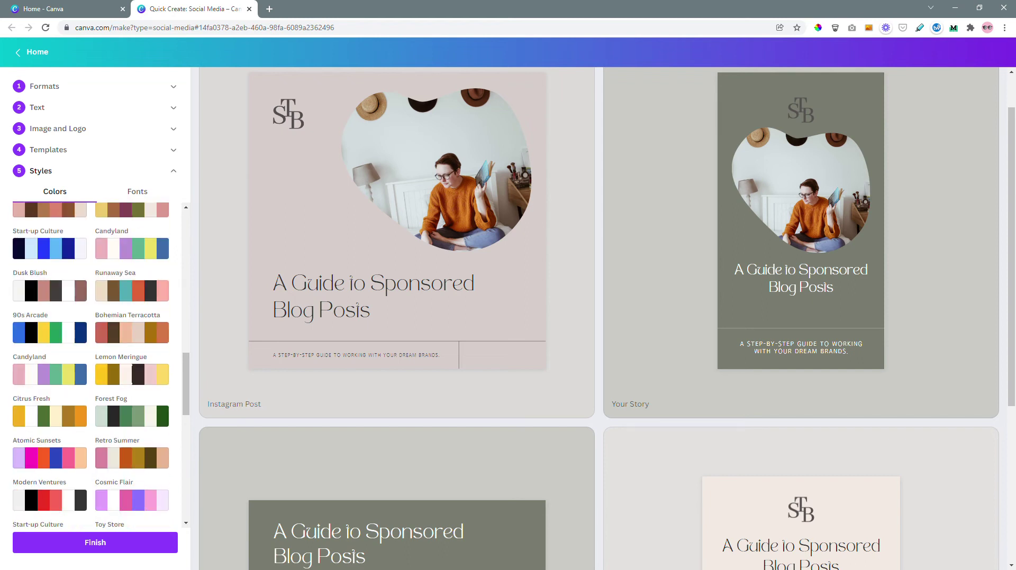
scroll(90, 365, "up", 8)
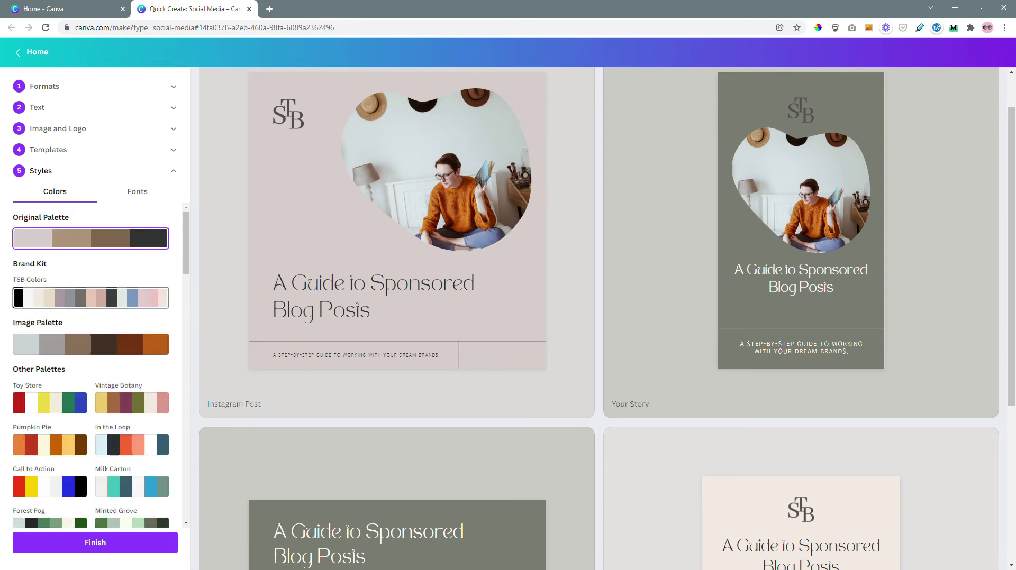
Apply the TSB Colors brand kit palette to the designs and check it across all four formats.
left_click(80, 299)
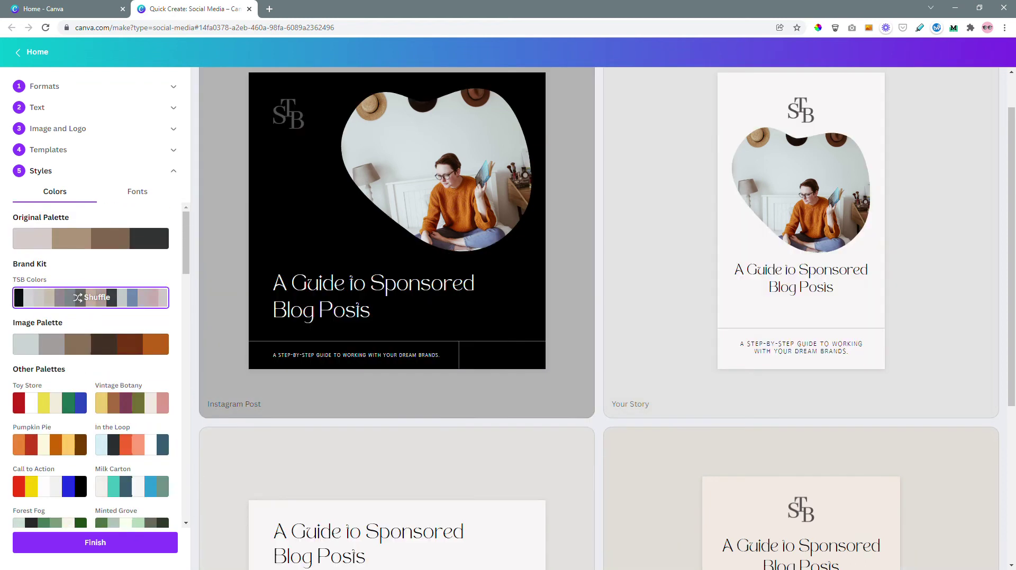
scroll(607, 317, "down", 5)
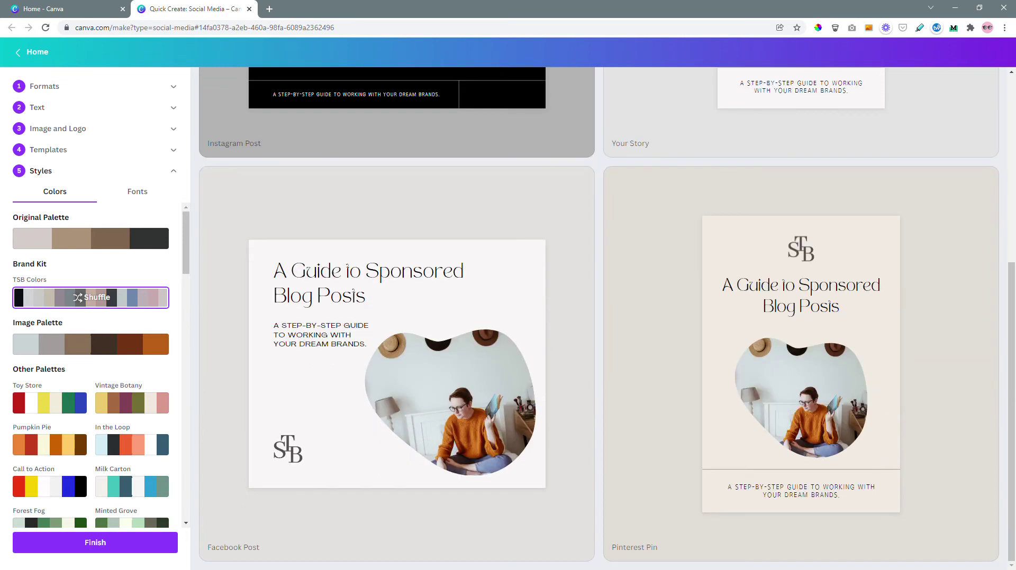
scroll(607, 317, "up", 2)
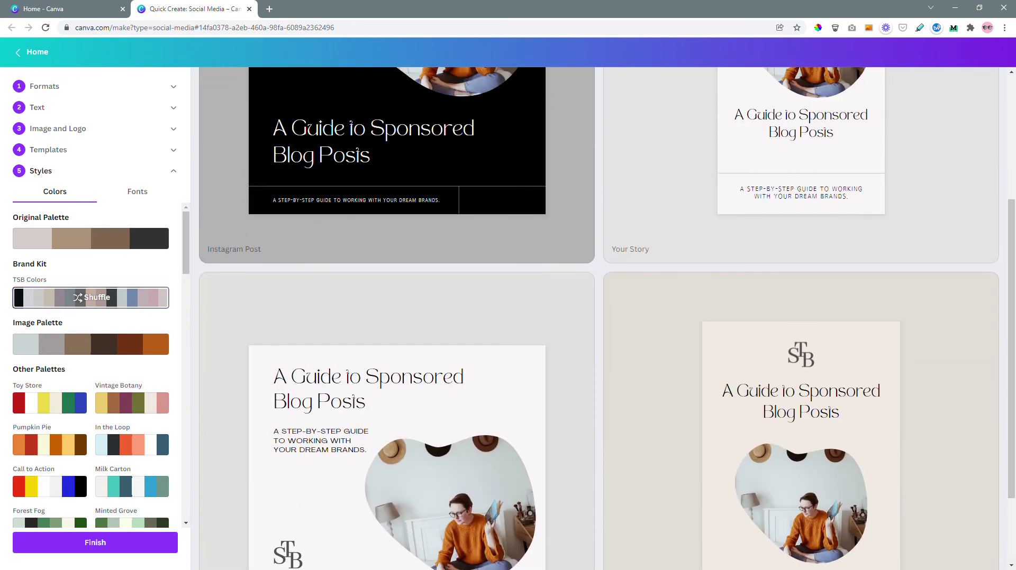
Shuffle the TSB Colors palette until all four designs have a light cream background, checking the previews.
left_click(79, 298)
left_click(79, 298)
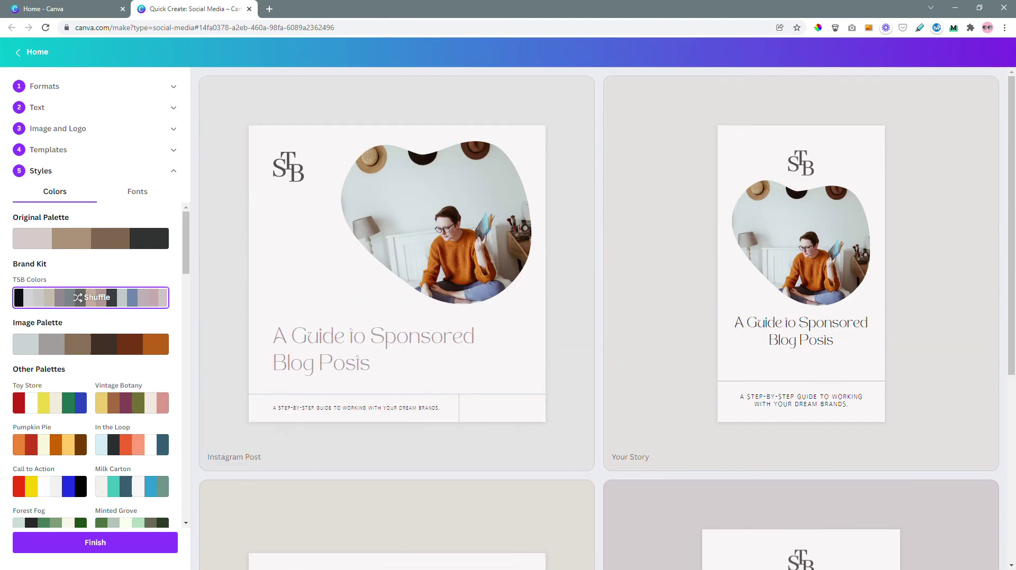
scroll(603, 318, "down", 3)
scroll(603, 317, "down", 3)
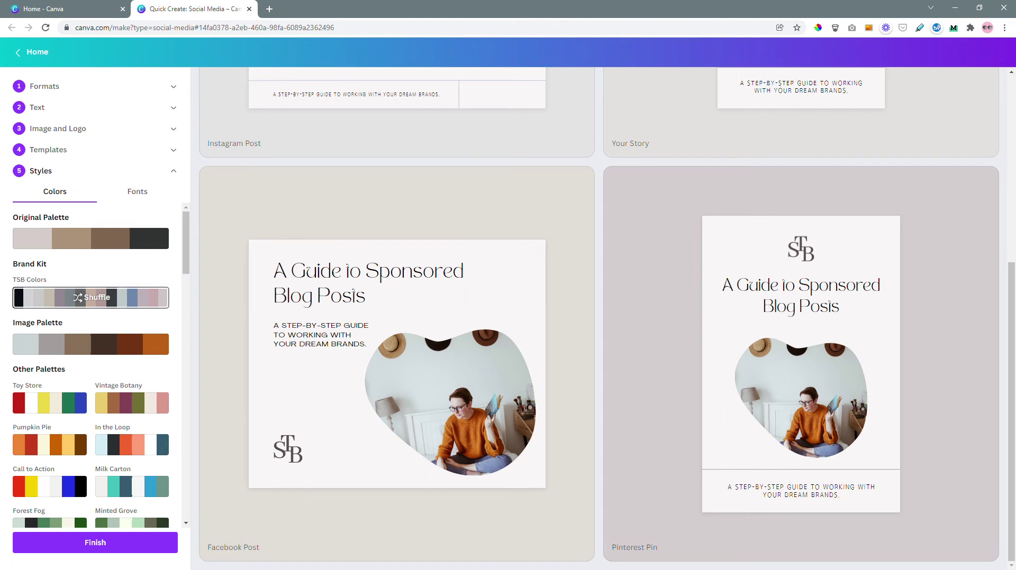
left_click(80, 298)
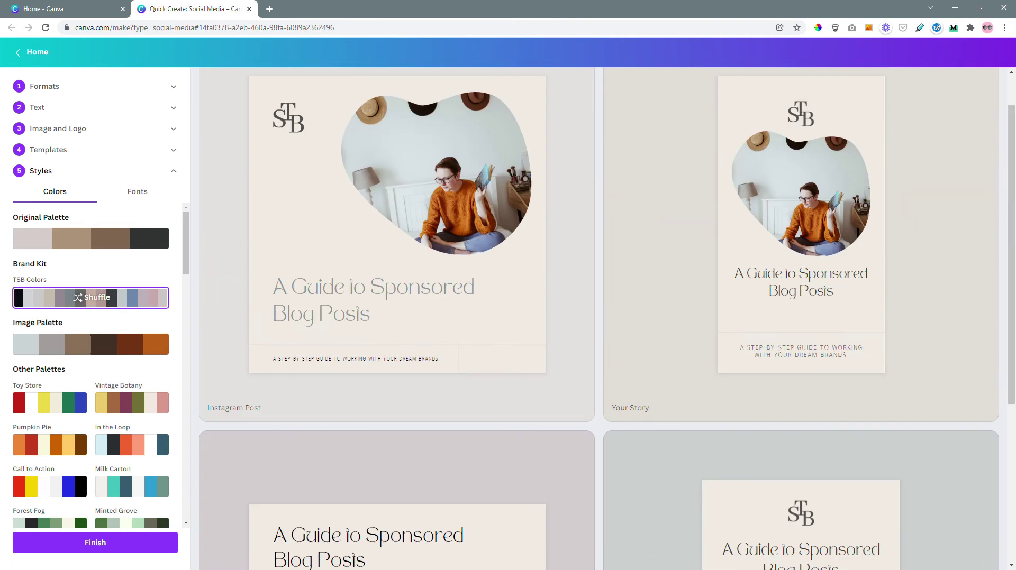
scroll(598, 317, "down", 6)
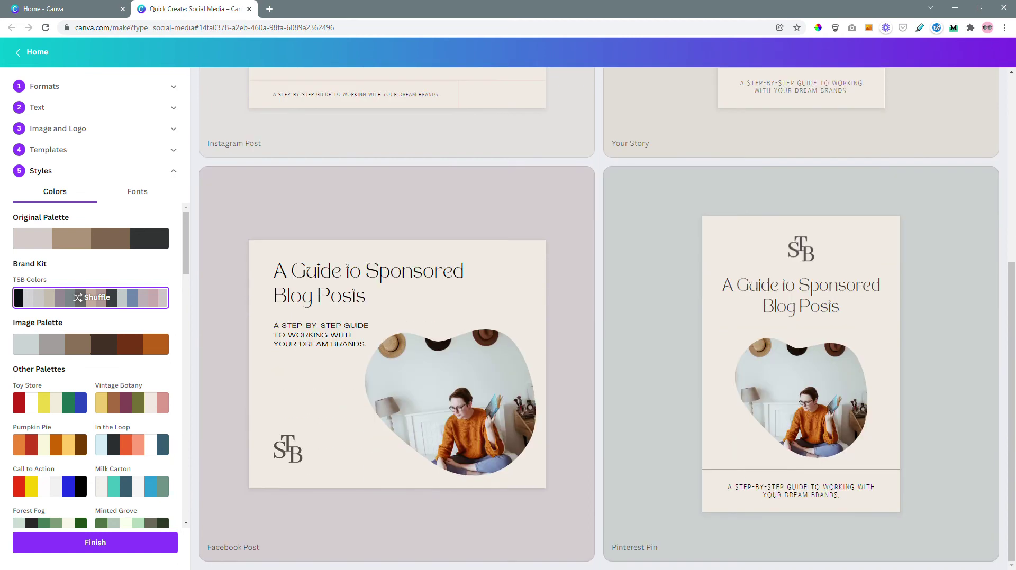
Finish the designs, go to the saved collection and open the Instagram Post in the editor.
left_click(132, 541)
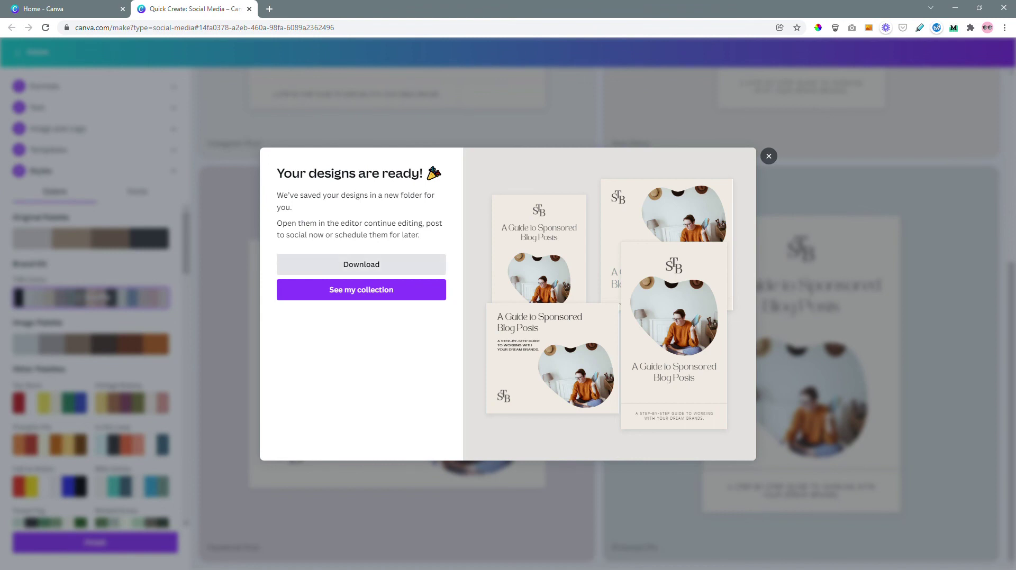
left_click(363, 292)
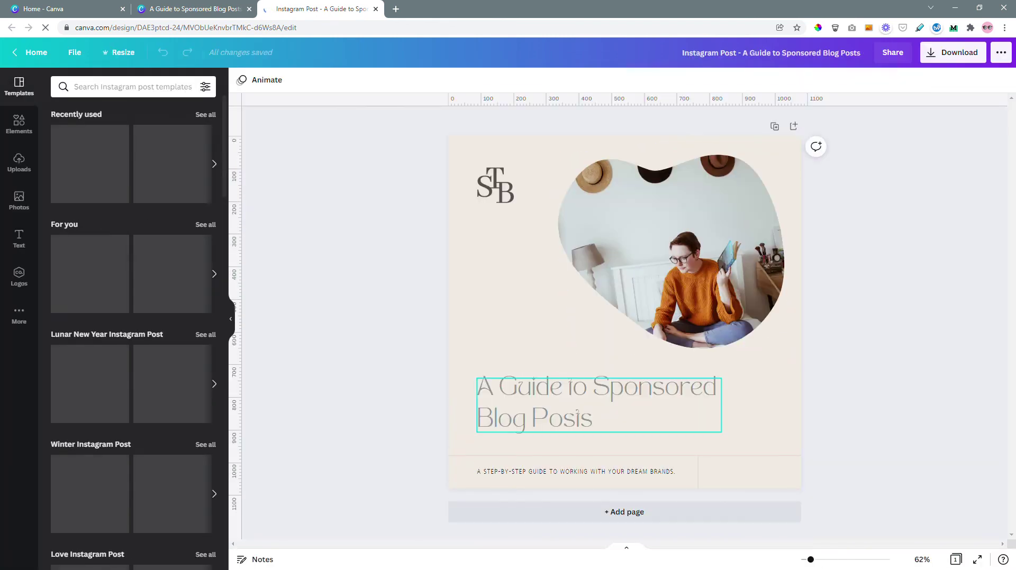
Change the heading "A Guide to Sponsored Blog Posts" to the dark charcoal TSB brand color and deselect it.
left_click(556, 388)
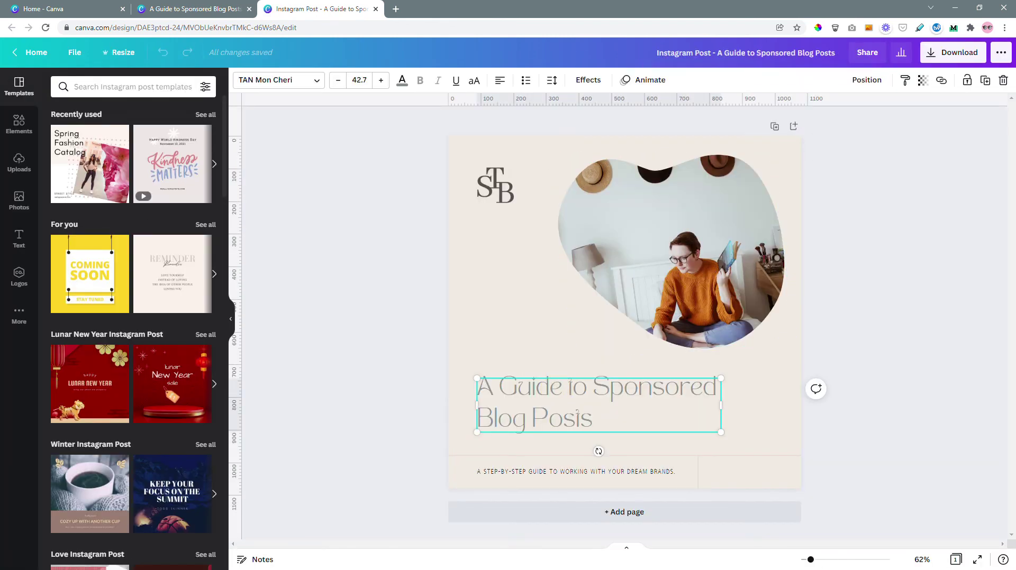
left_click(401, 81)
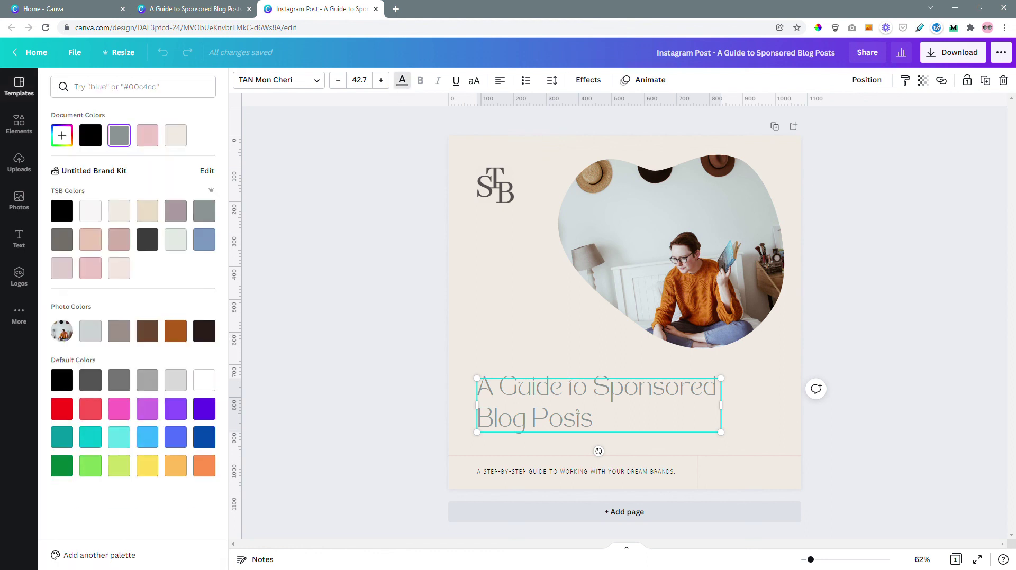
left_click(147, 240)
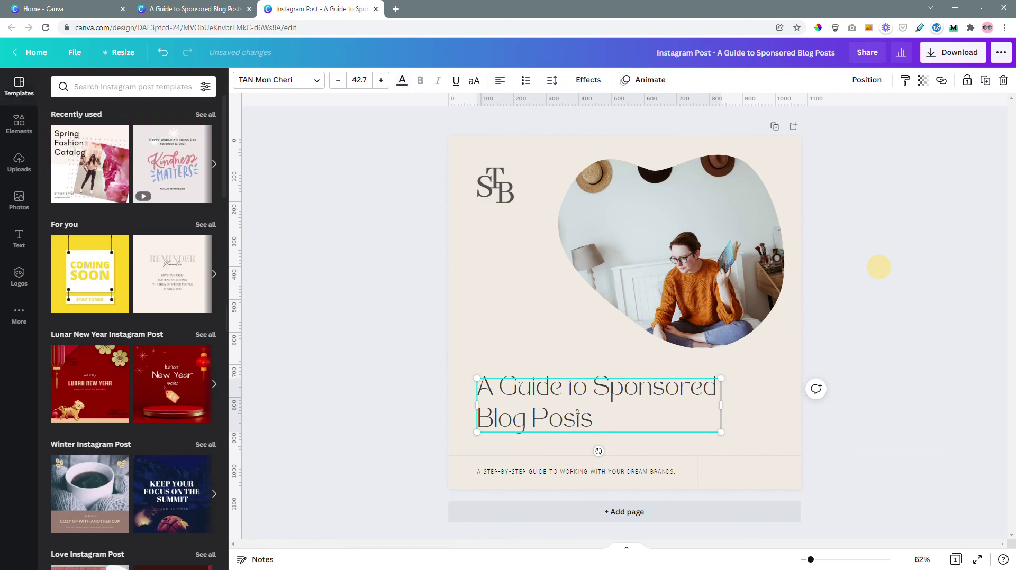
left_click(879, 267)
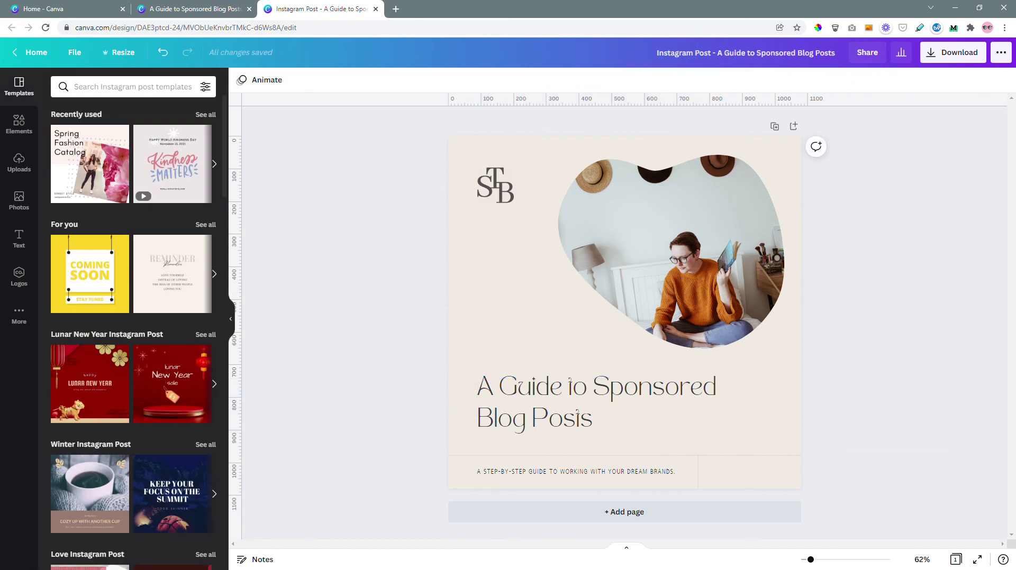
View the download options for the Instagram Post and dismiss them without downloading.
left_click(952, 52)
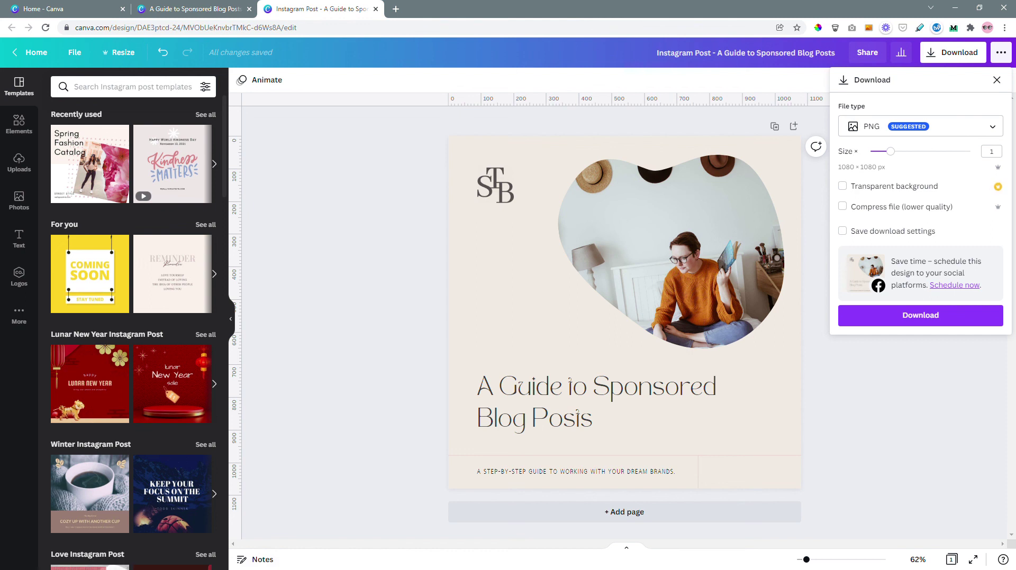
left_click(926, 390)
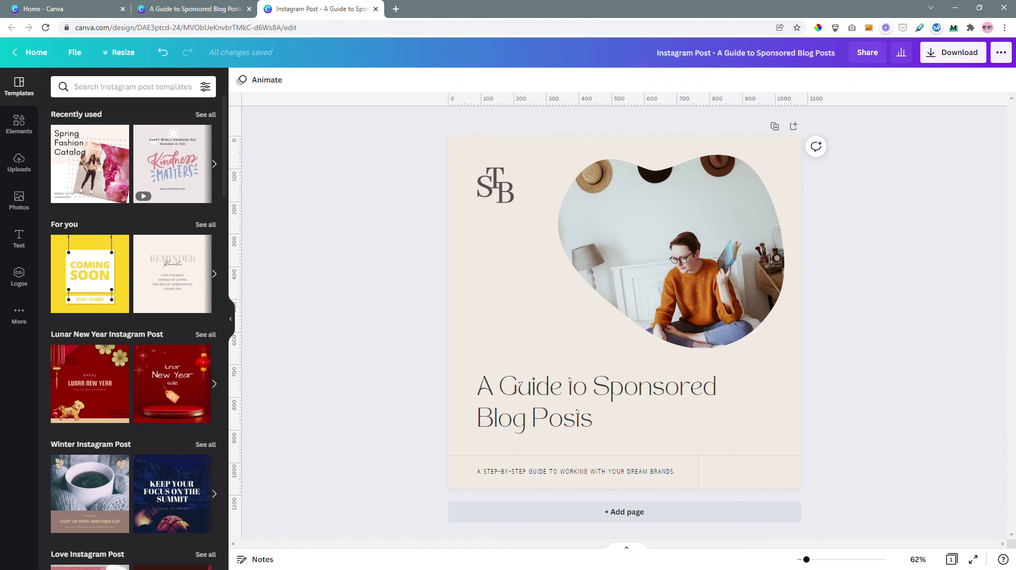